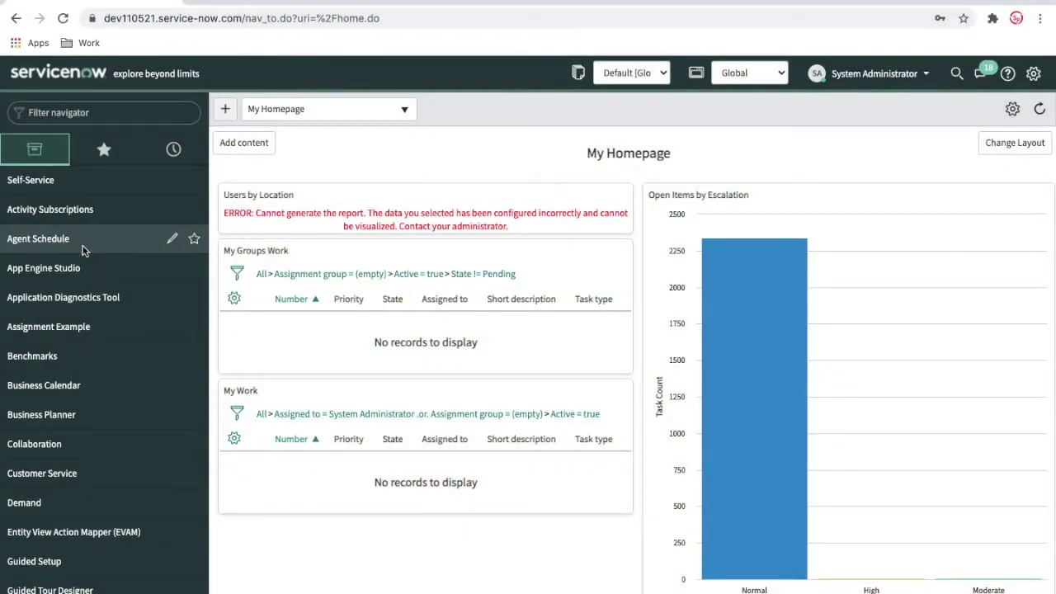
Filter the navigator with 'users a' and open the Users list of 622 records.
click(70, 112)
text(user)
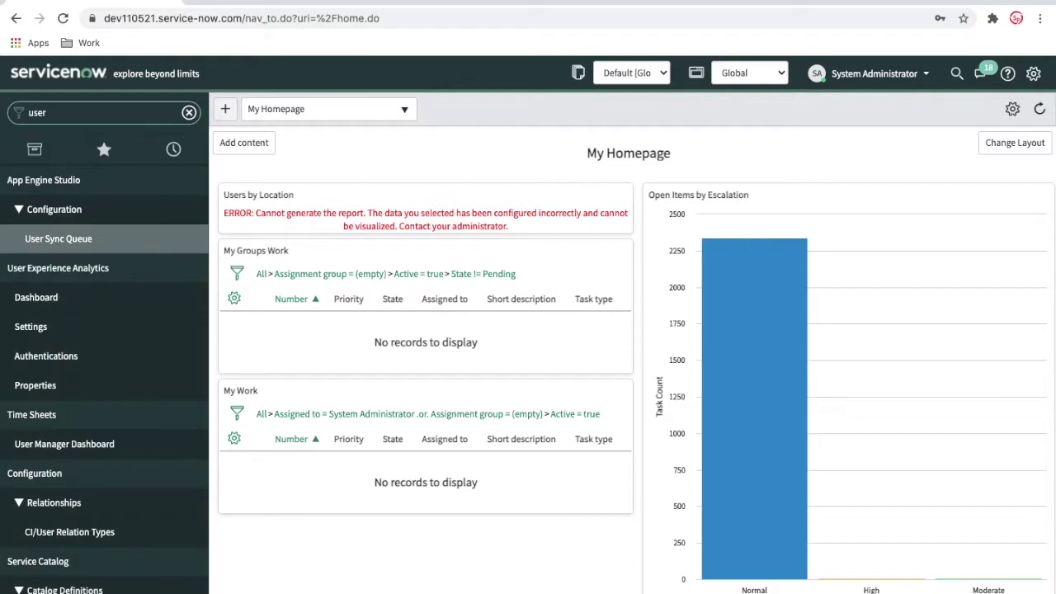
text(s a)
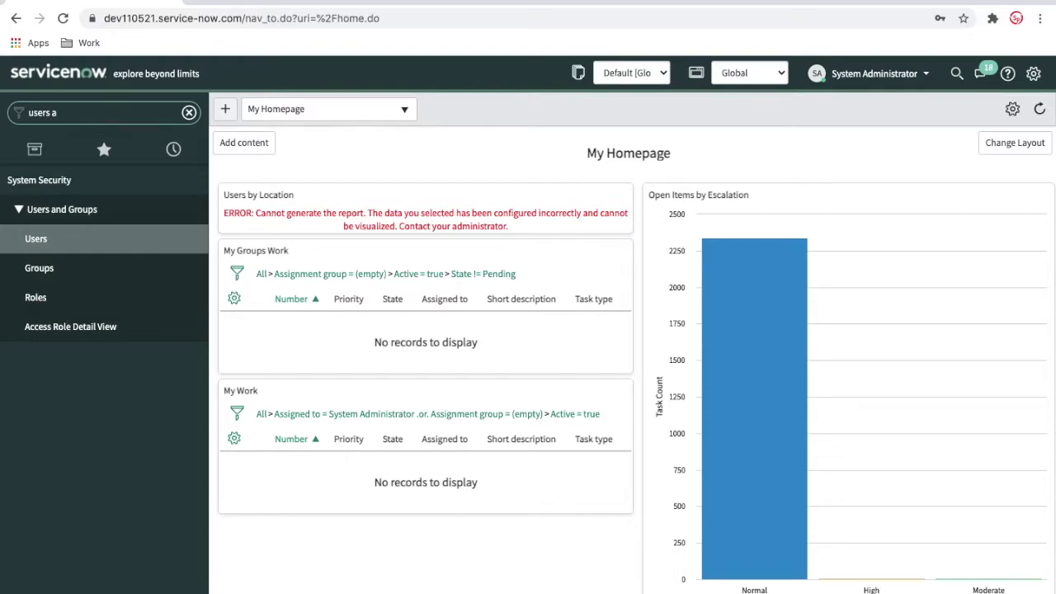
click(53, 246)
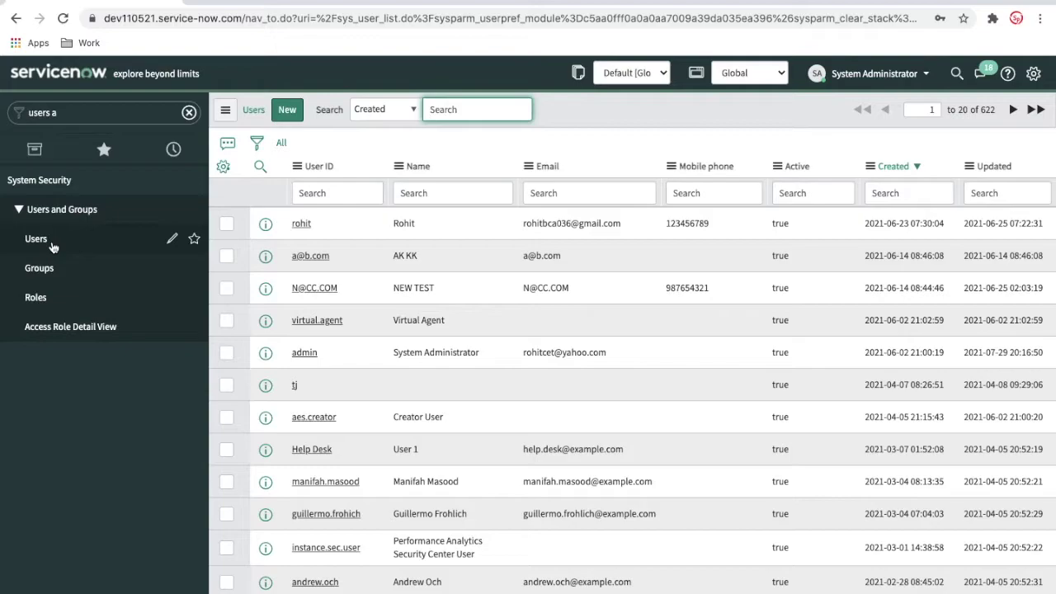
Open the most recently created user's record from the top of the Users list.
click(304, 224)
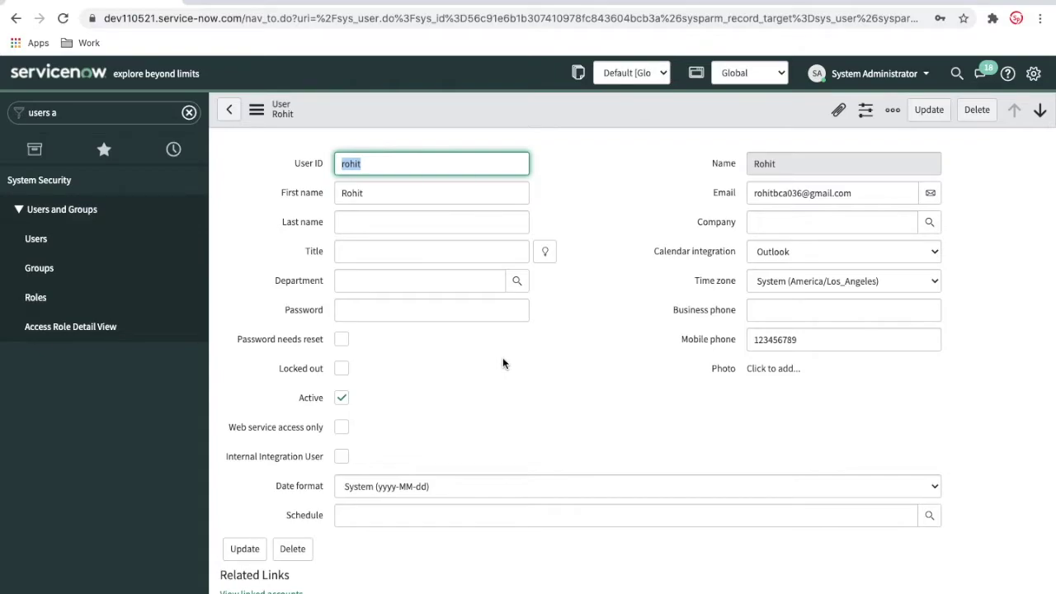
scroll(502, 360, down, 3)
scroll(503, 360, up, 3)
click(544, 251)
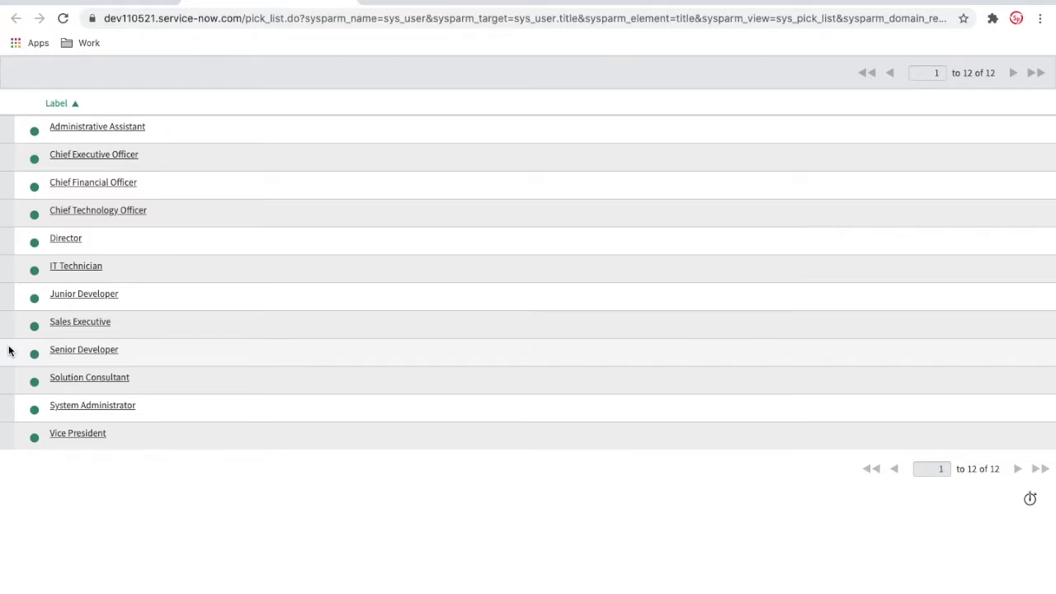
click(74, 144)
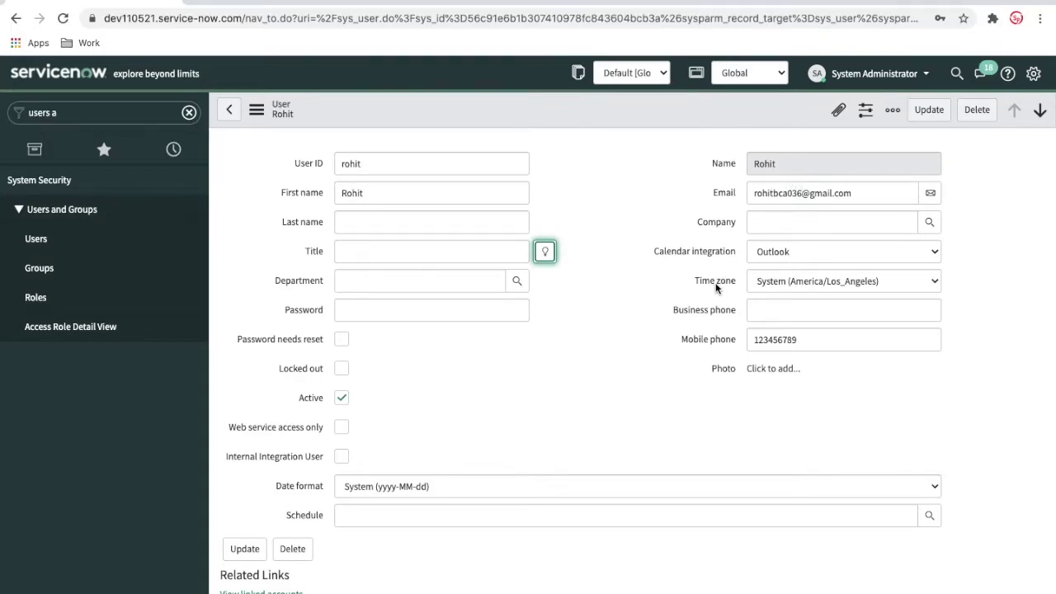
Review the user's Roles, Delegates, Skills and Subscriptions tabs, ending on the single snc_internal role.
scroll(716, 287, down, 3)
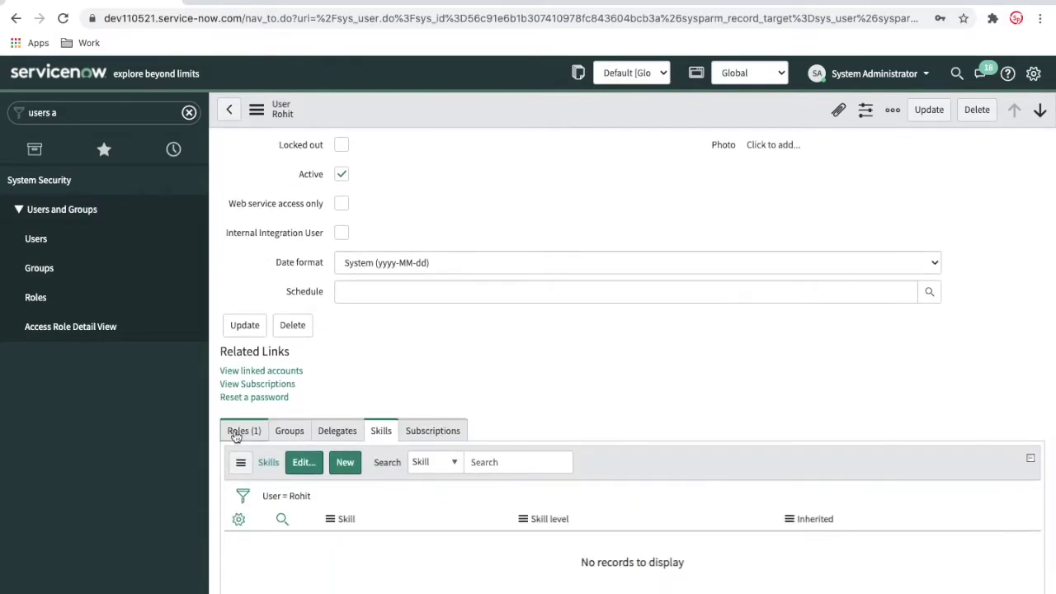
click(236, 432)
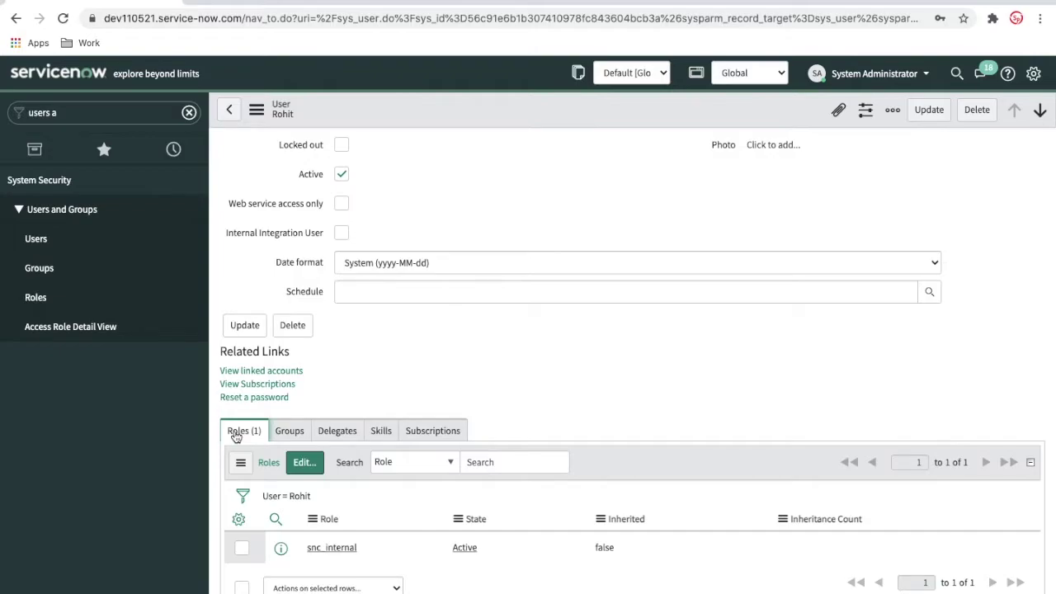
click(350, 431)
click(381, 431)
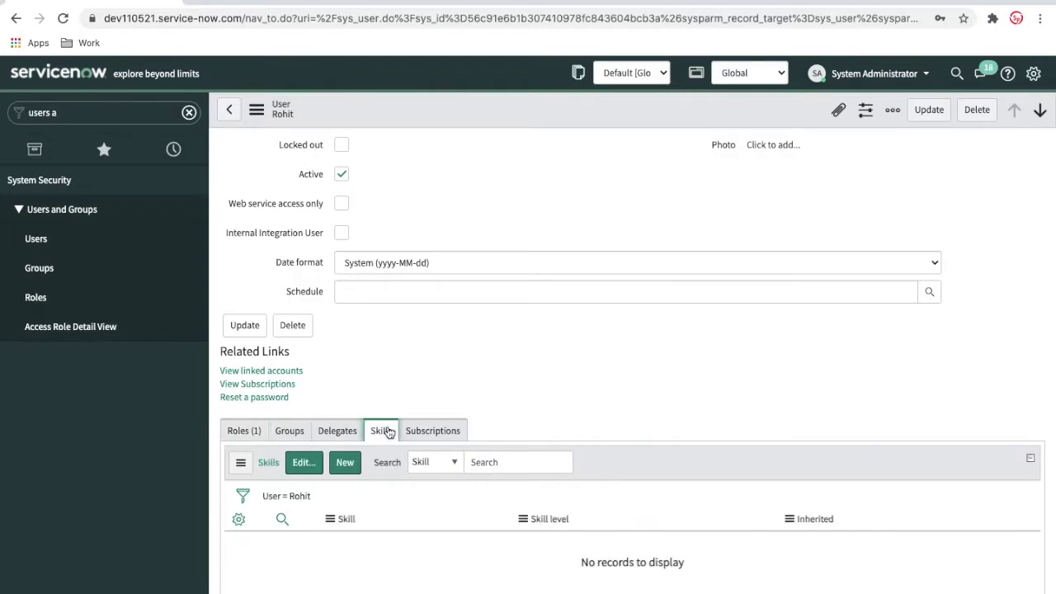
click(447, 432)
click(248, 432)
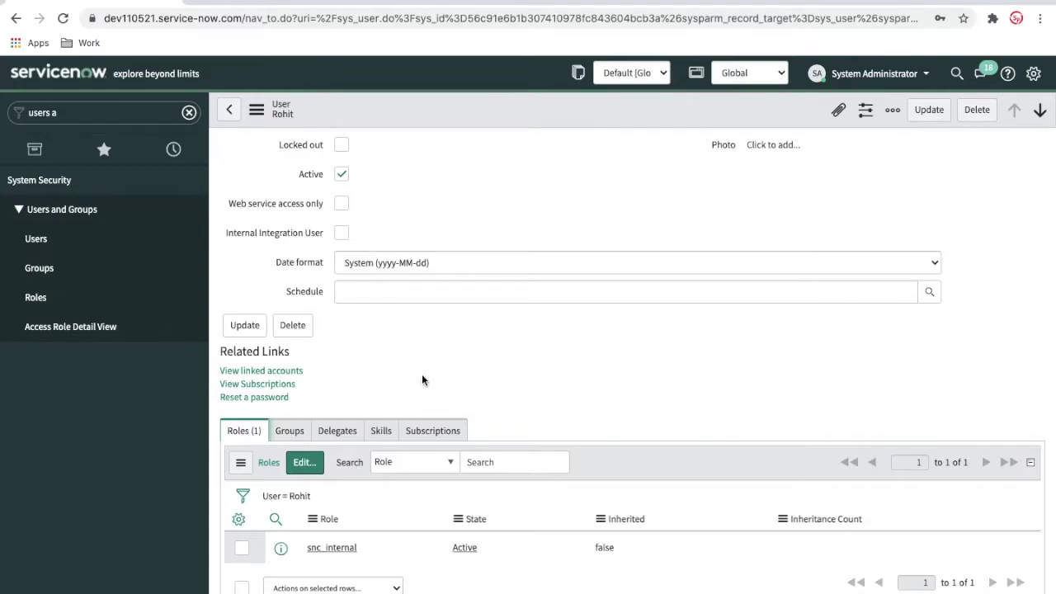
scroll(450, 376, down, 1)
click(304, 446)
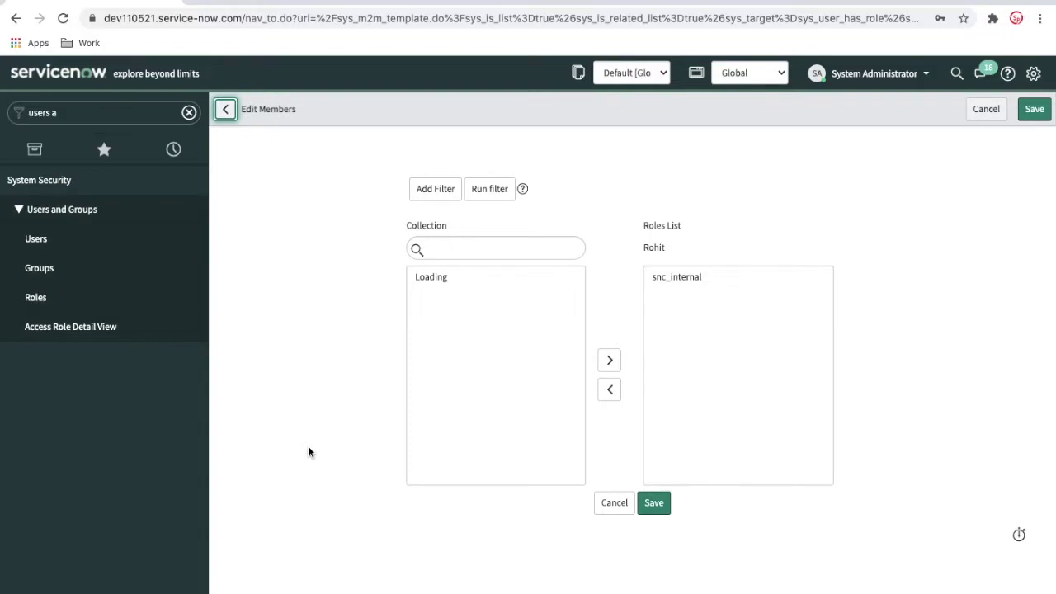
scroll(482, 428, down, 10)
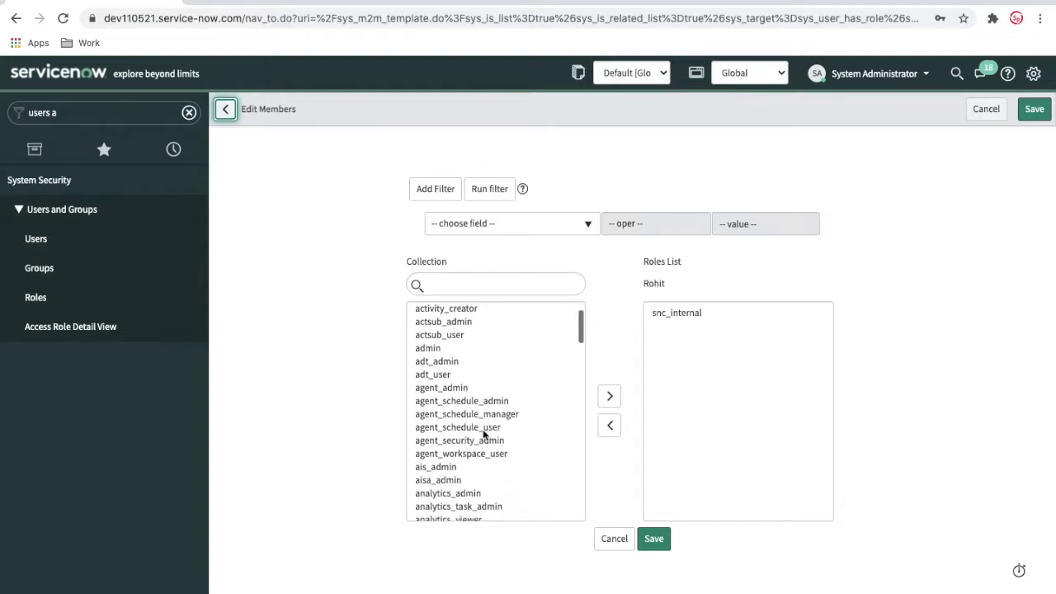
click(601, 549)
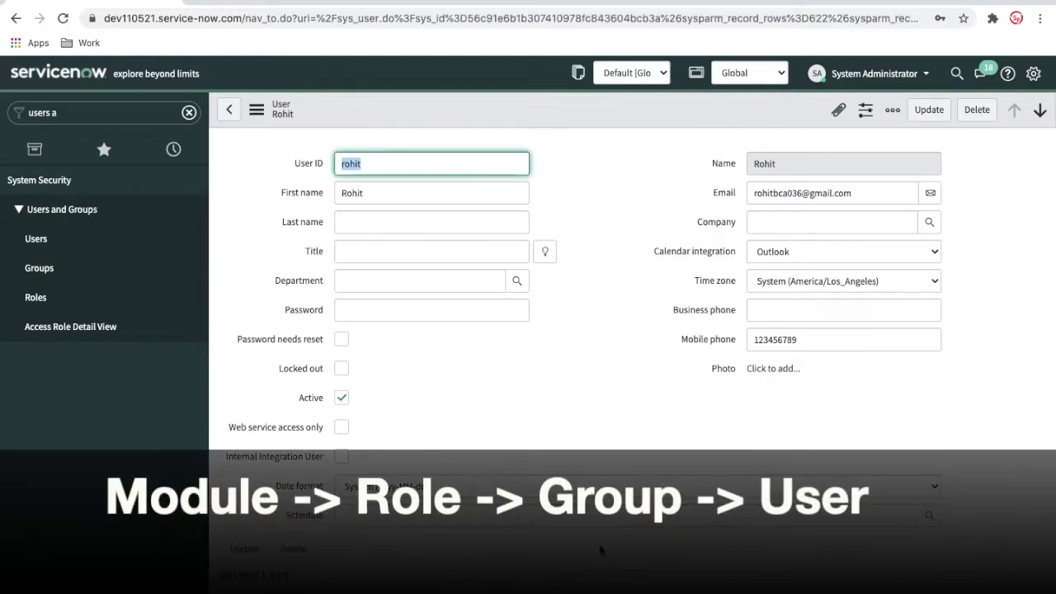
scroll(599, 548, down, 2)
scroll(600, 548, down, 1)
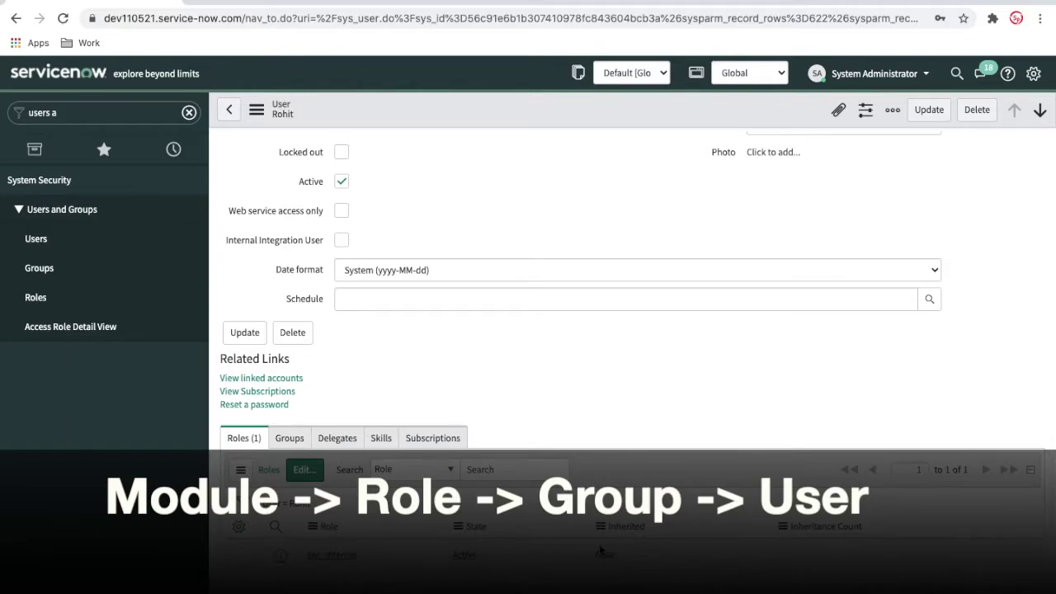
click(284, 438)
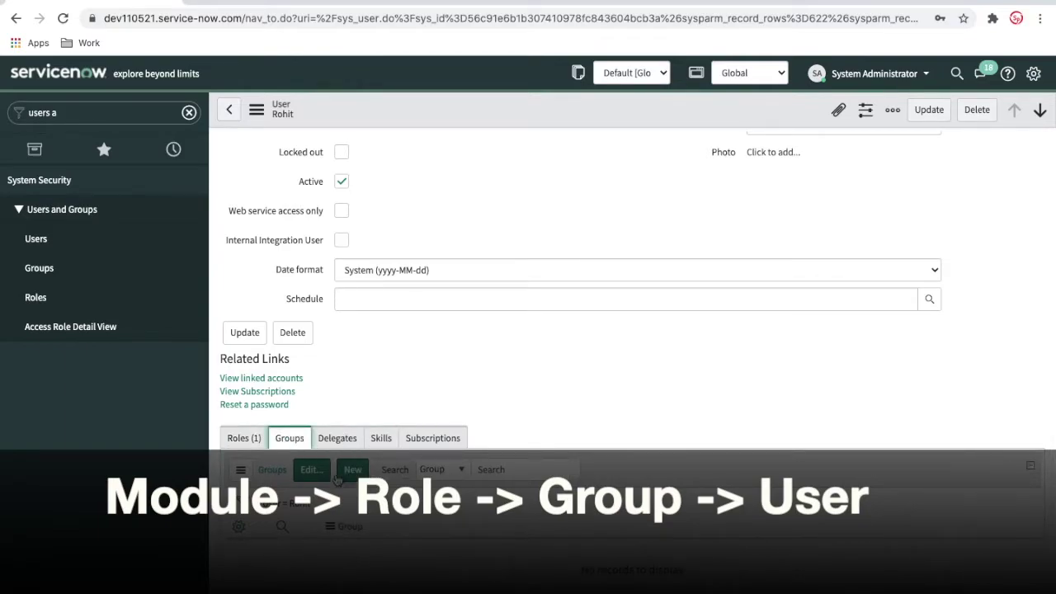
click(311, 470)
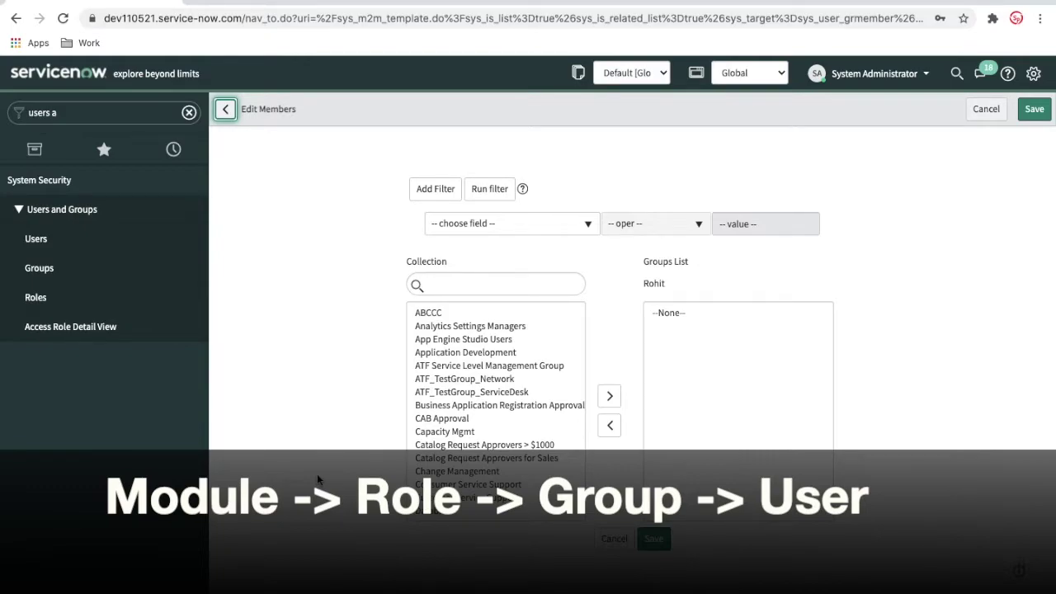
click(614, 538)
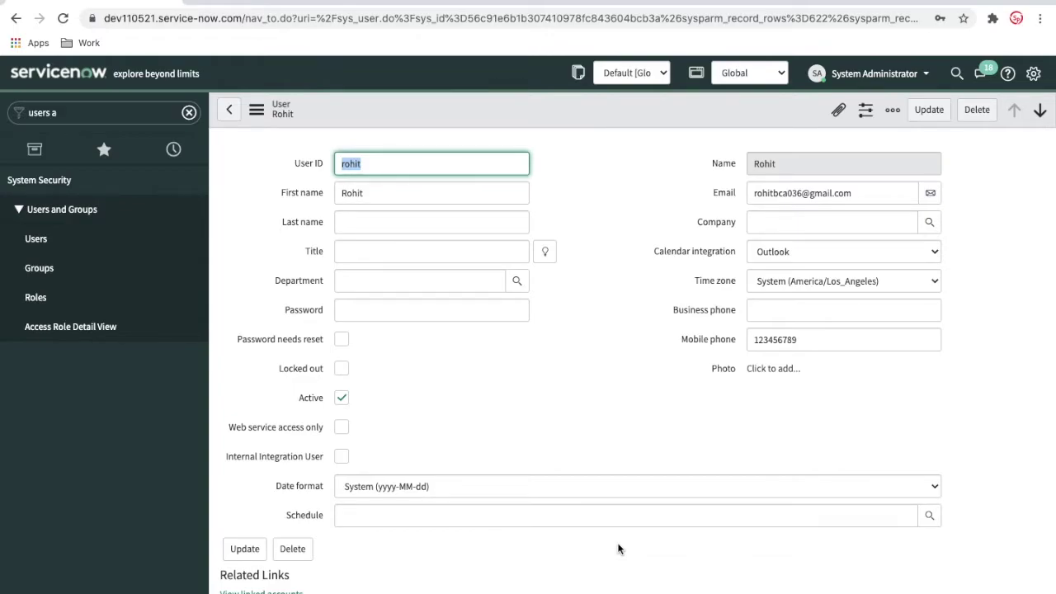
Check the user's Delegates, Skills and Subscriptions, then return to the Users list.
scroll(619, 548, down, 3)
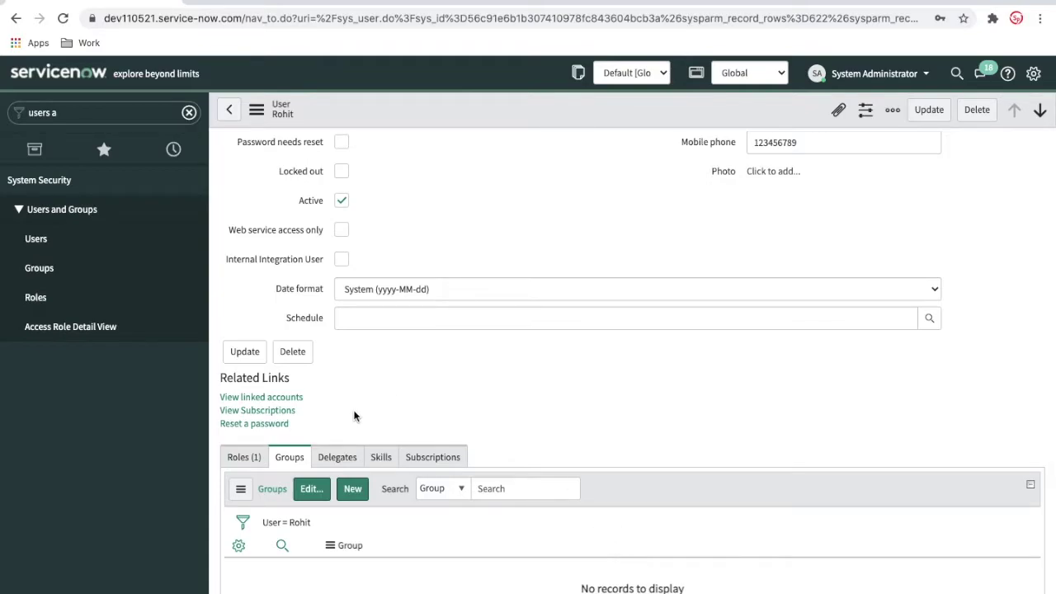
click(345, 459)
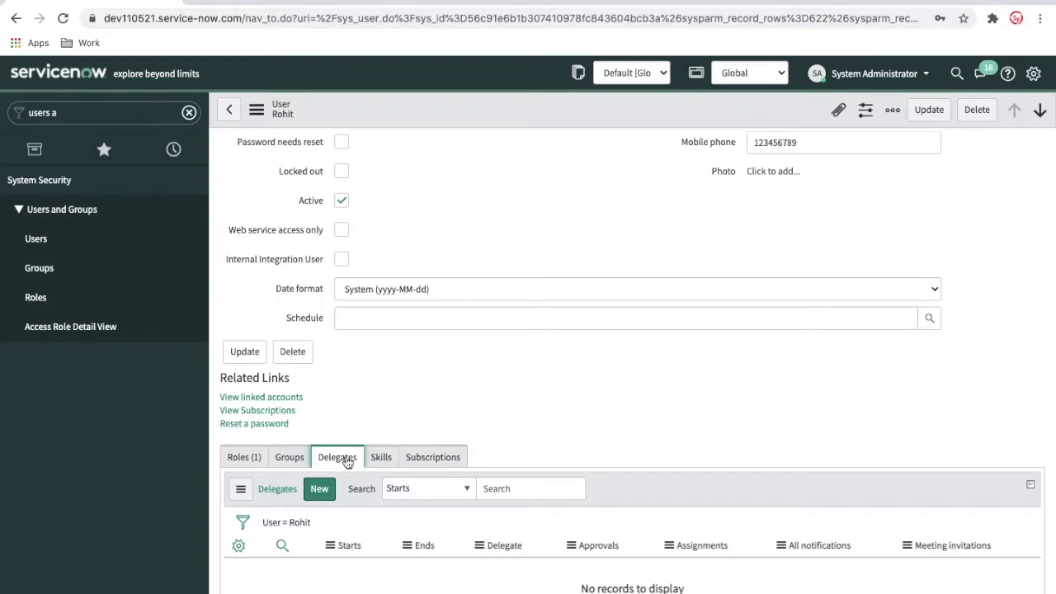
click(389, 459)
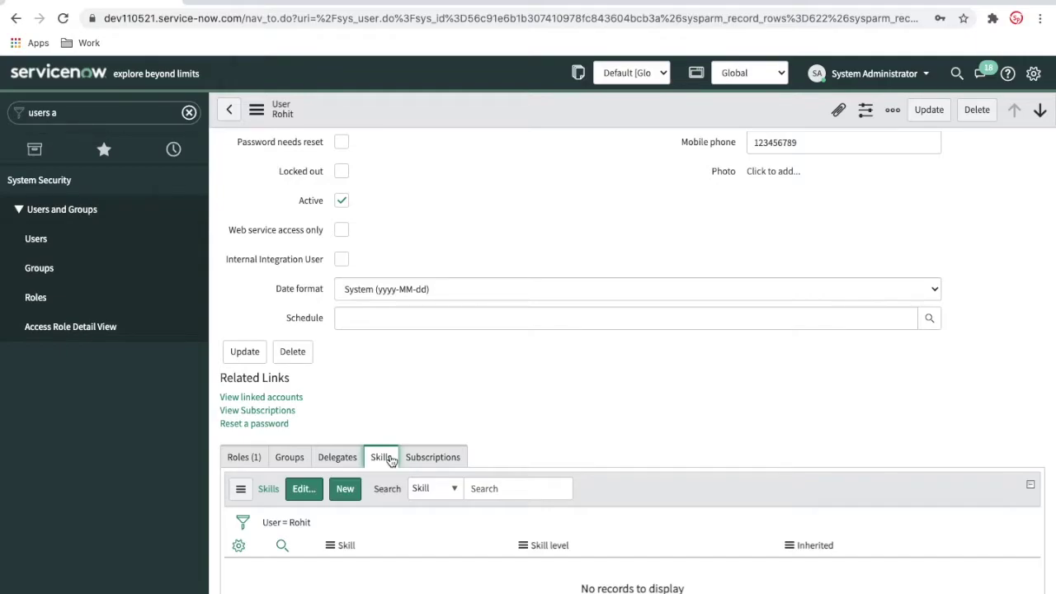
click(435, 458)
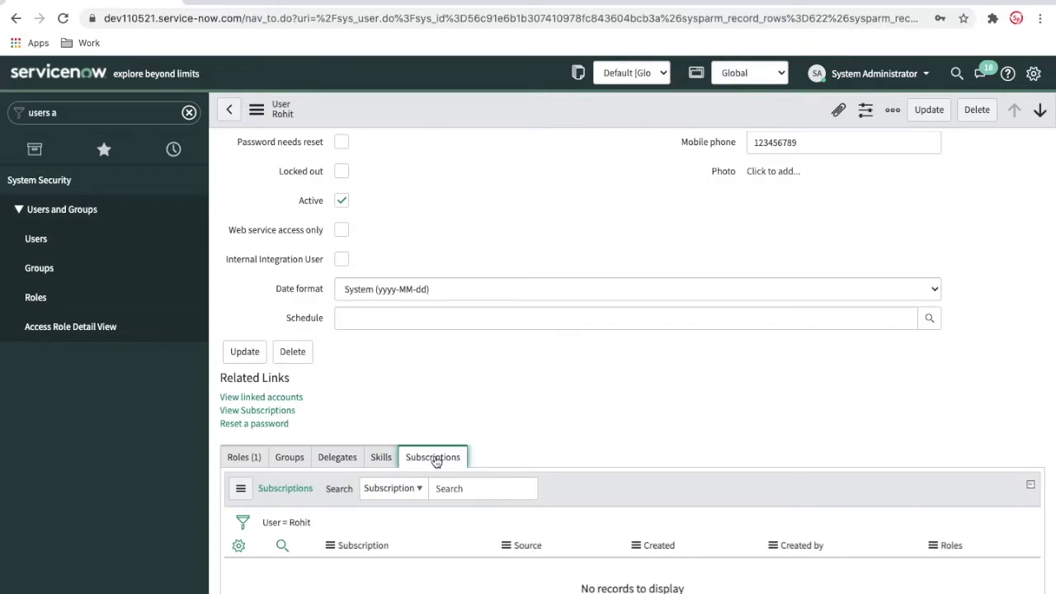
click(62, 241)
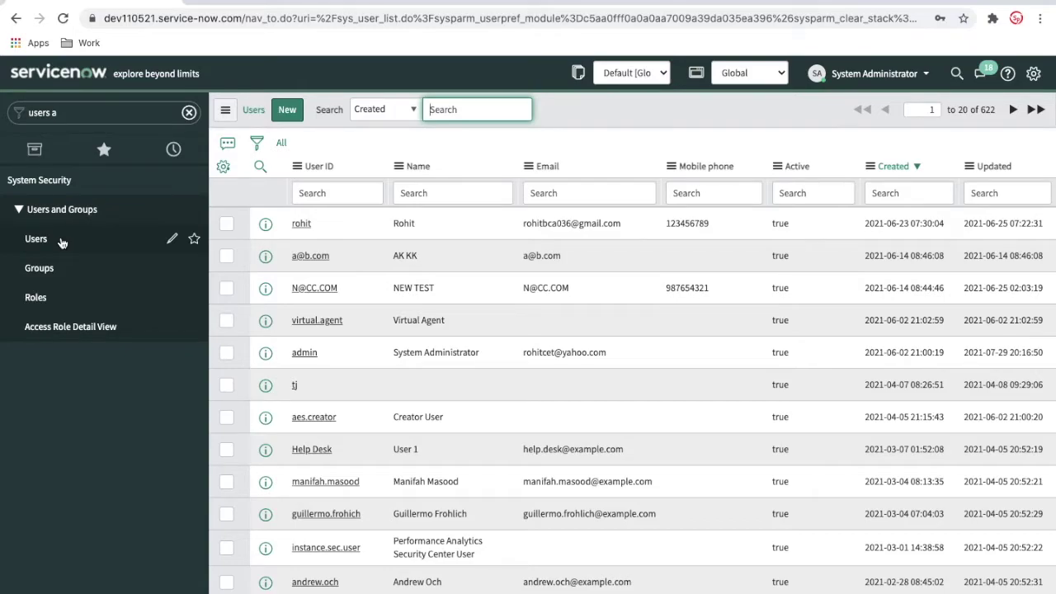
Start a blank new user record from the Users list.
click(286, 110)
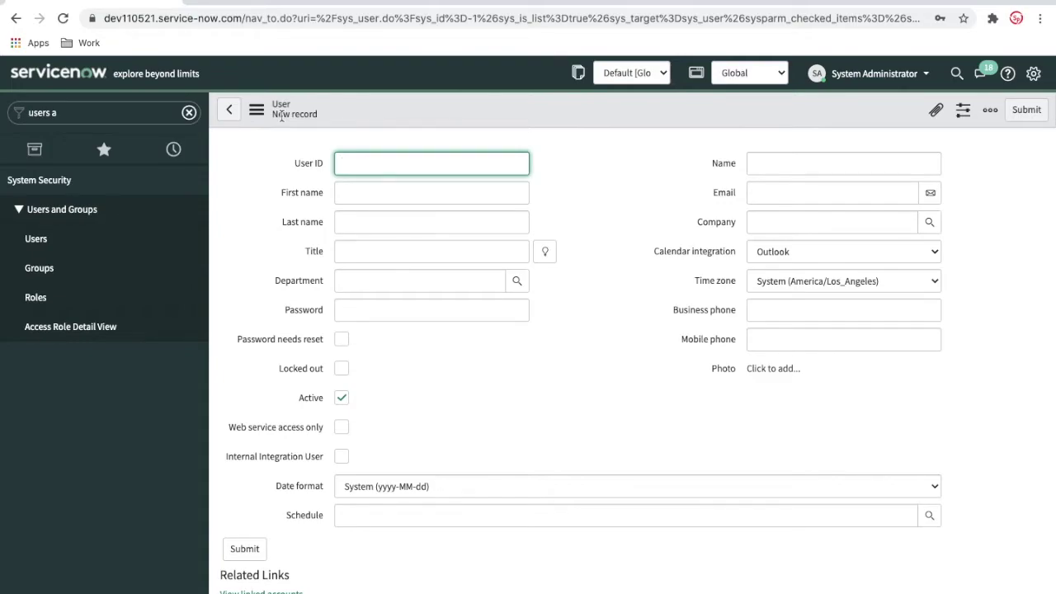
Enter user ID test.user, first name Test and last name User.
text(test.user)
key(Tab)
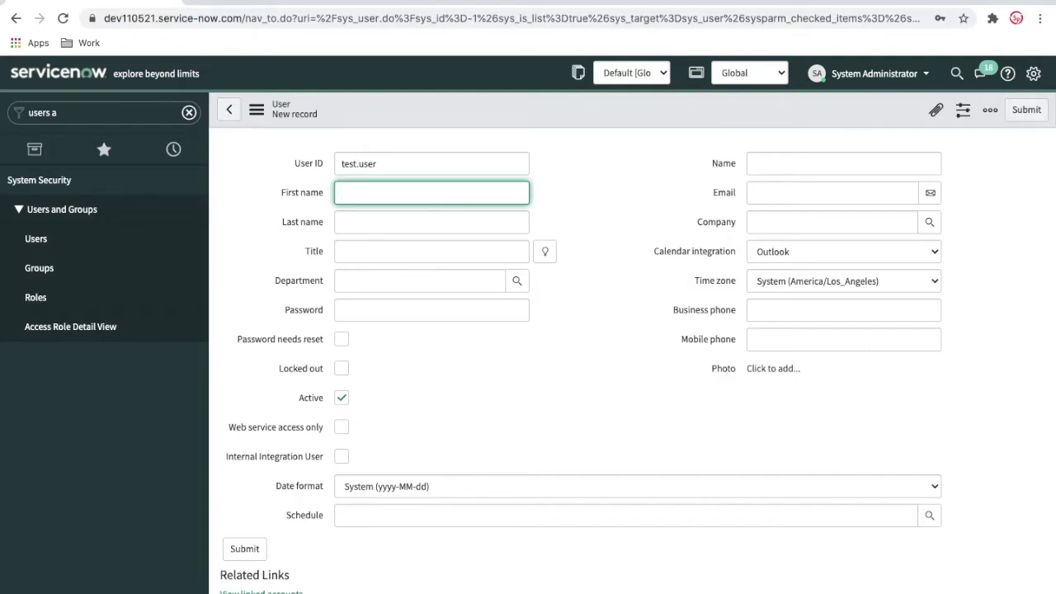
text(Test)
key(Tab)
text(User)
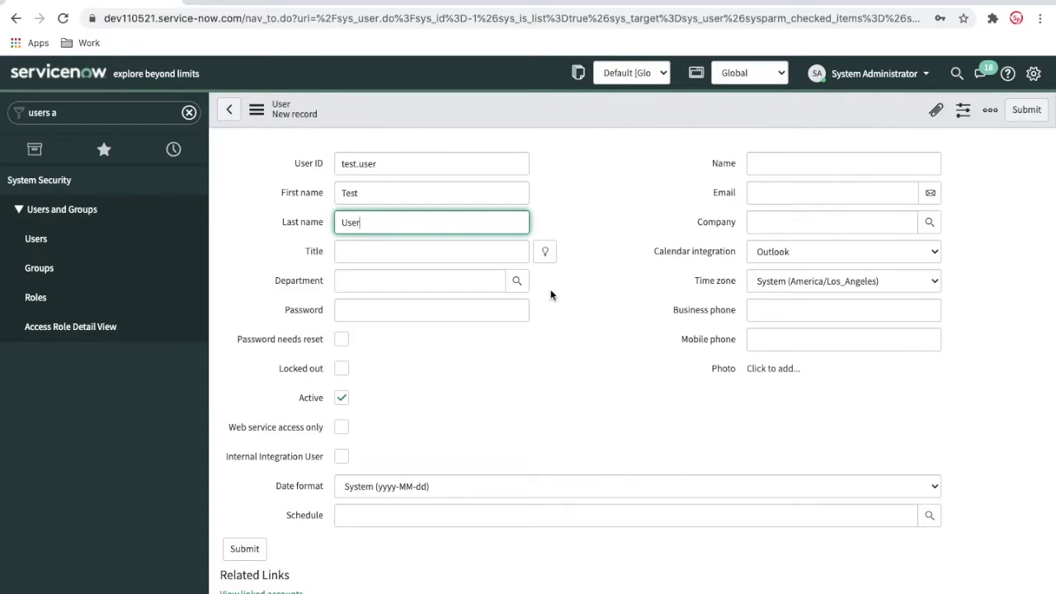
Set title IT Technician and department IT, and enter the user's e-mail address.
click(545, 249)
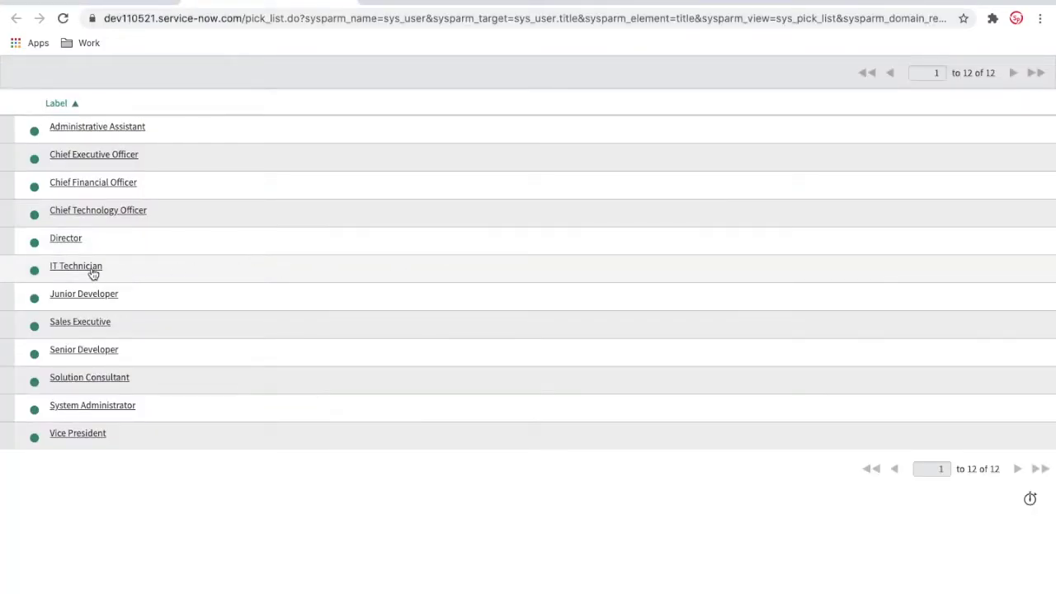
click(93, 273)
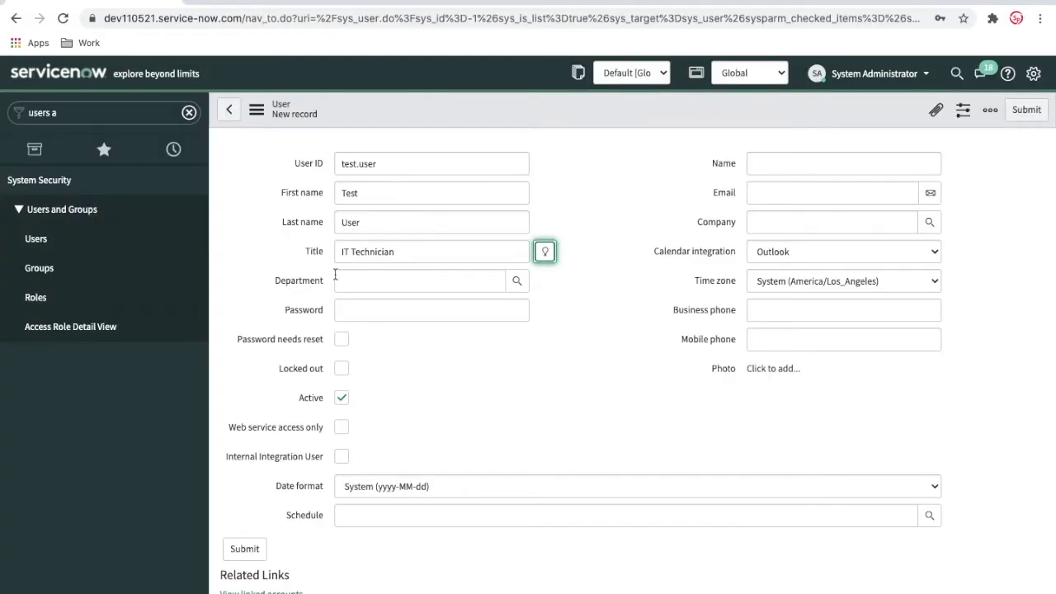
click(517, 281)
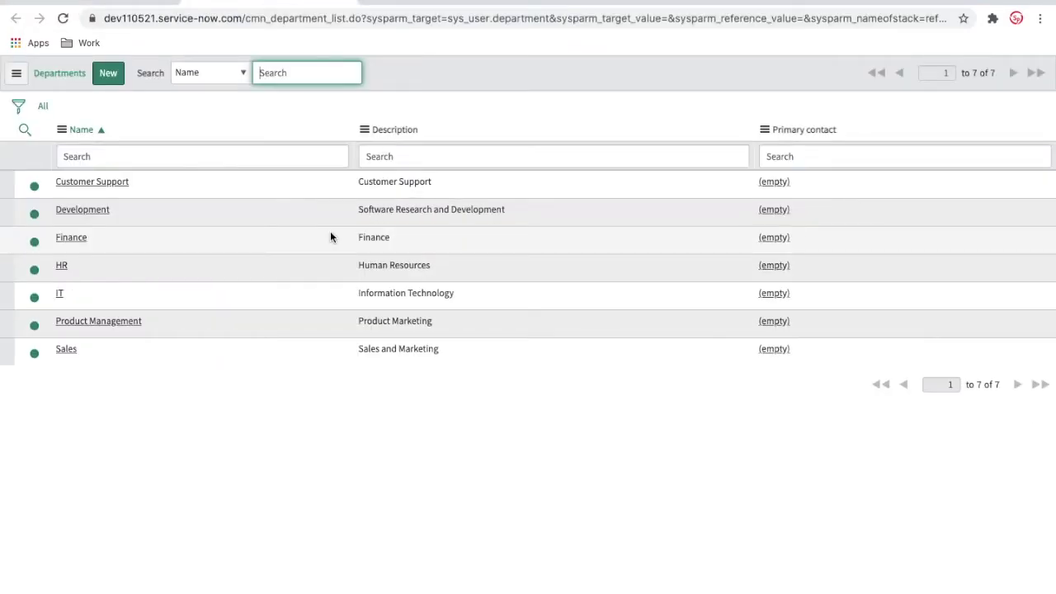
click(59, 293)
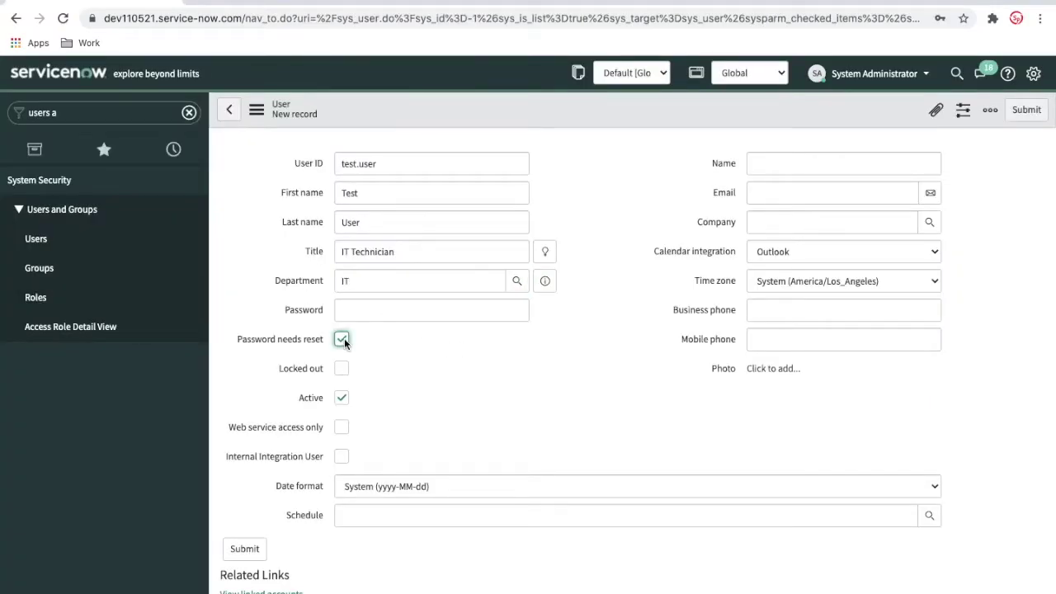
click(811, 198)
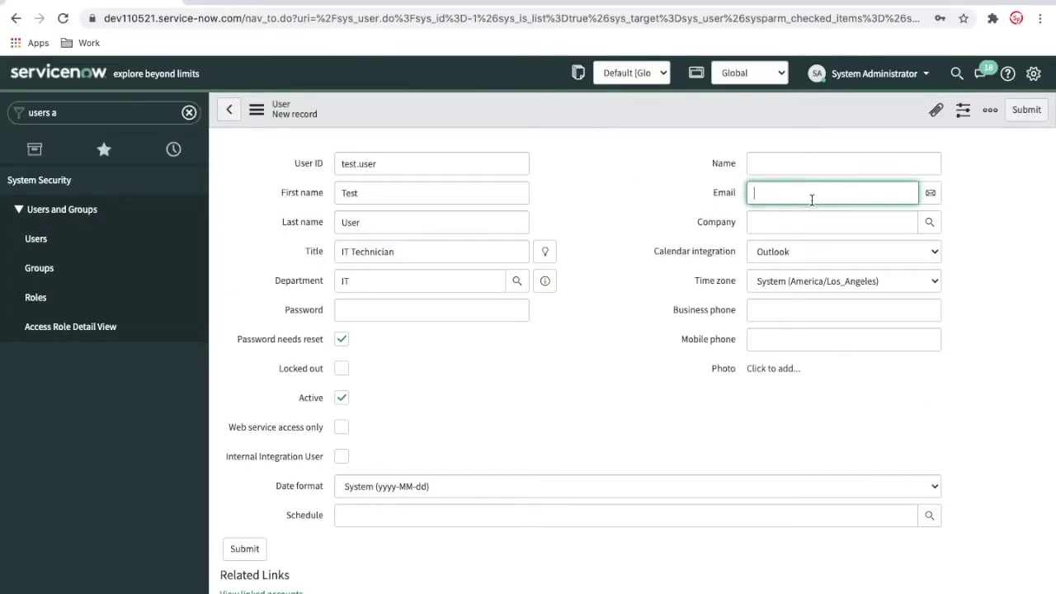
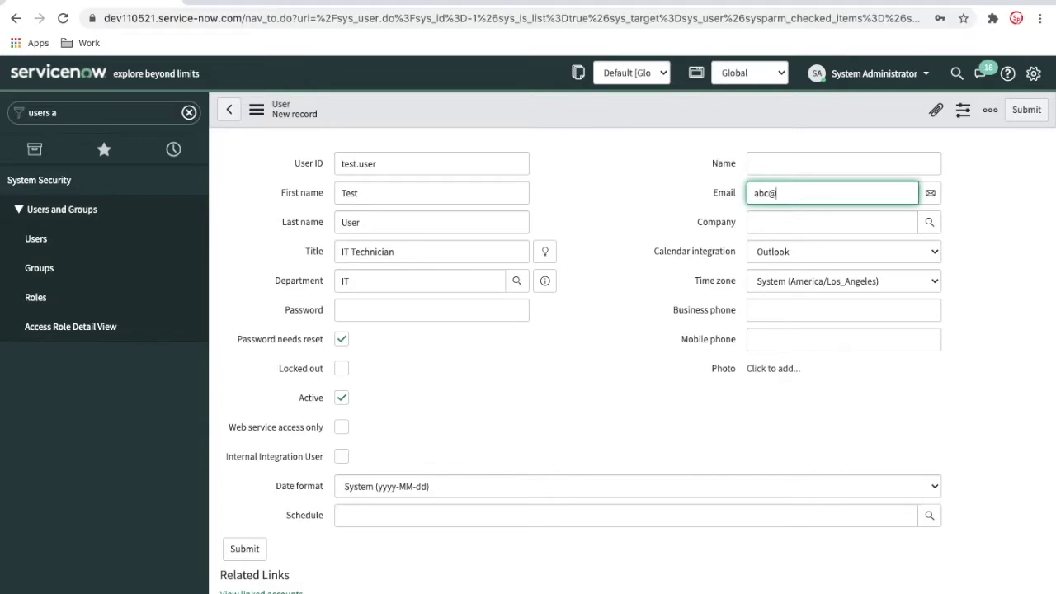
right_click(684, 112)
Save the Test User record, then save it again once a password is set.
click(697, 116)
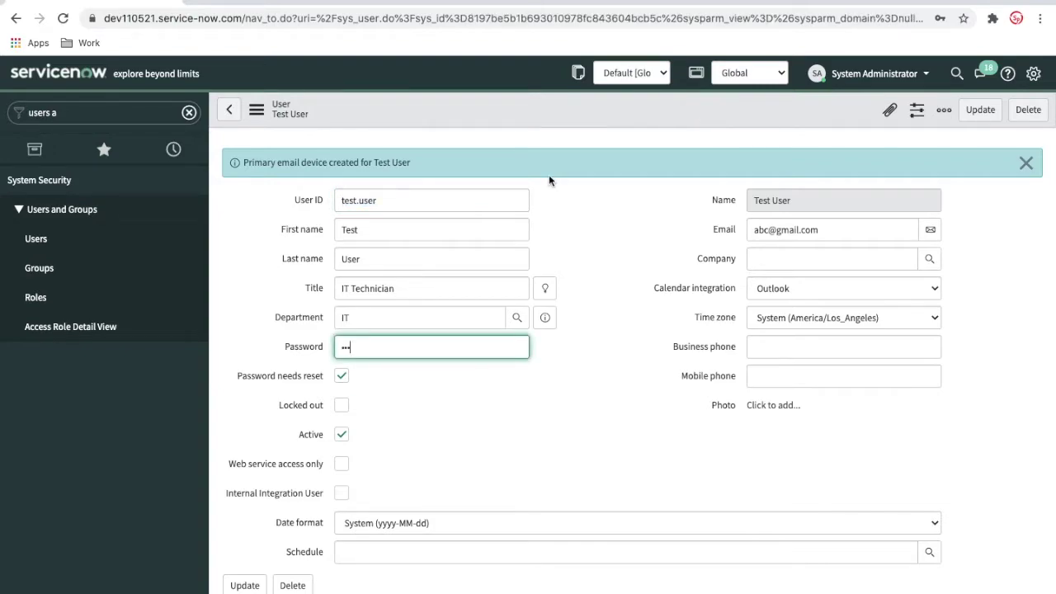
right_click(573, 103)
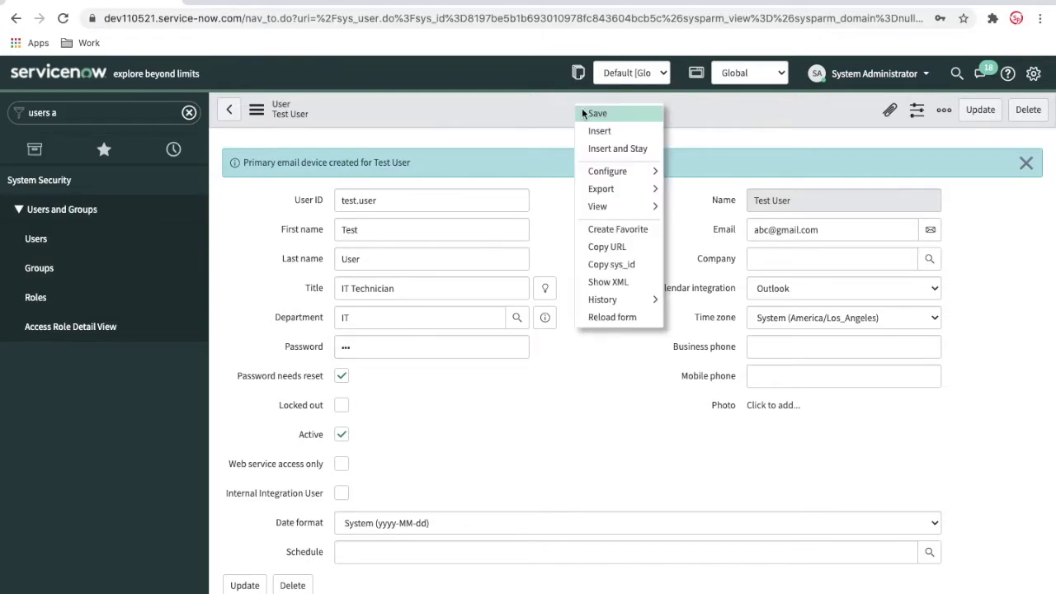
click(595, 113)
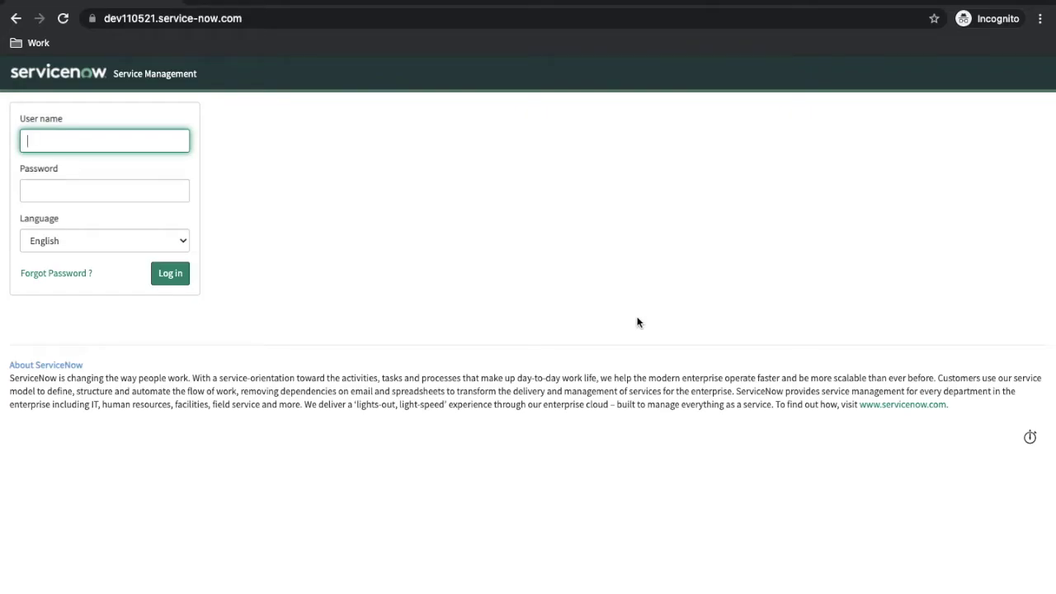
Log in as test.user with its password in the private window.
text(test.user)
key(Tab)
text(***)
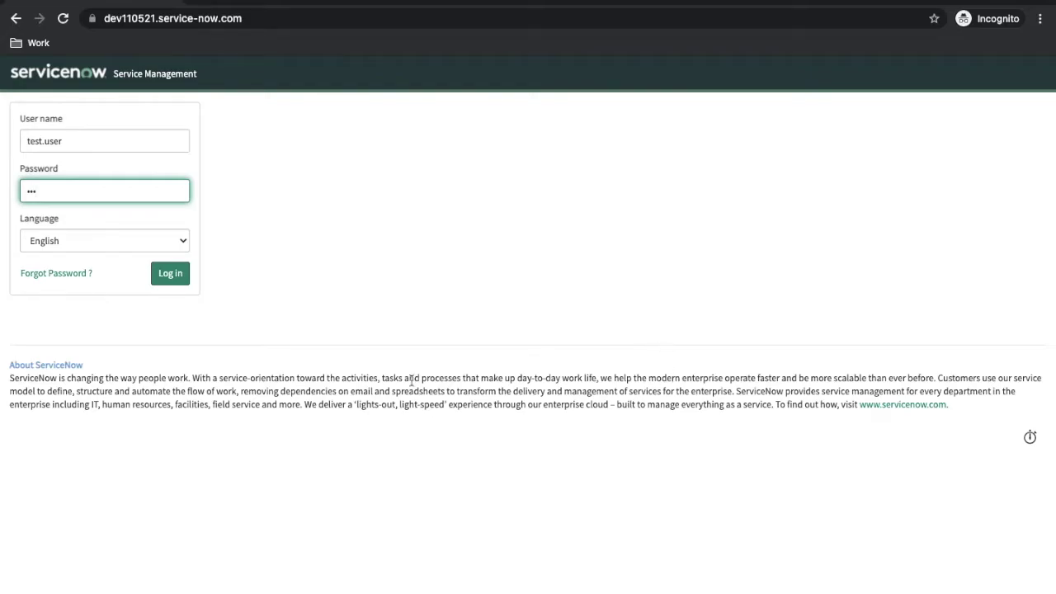
click(174, 278)
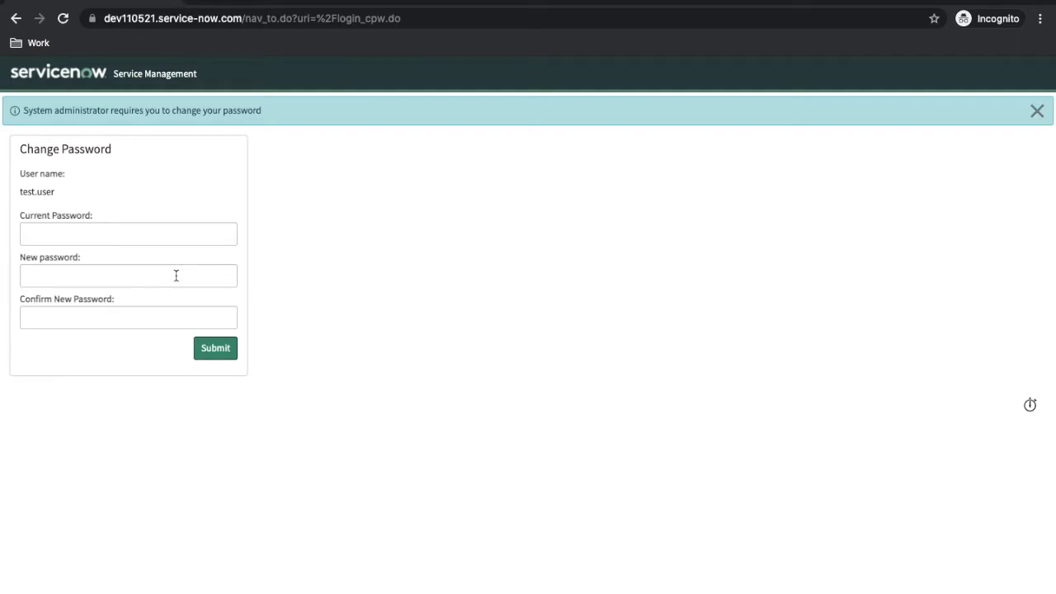
Load the instance's base URL in the private window and submit a new password for test.user.
key(ctrl+Left)
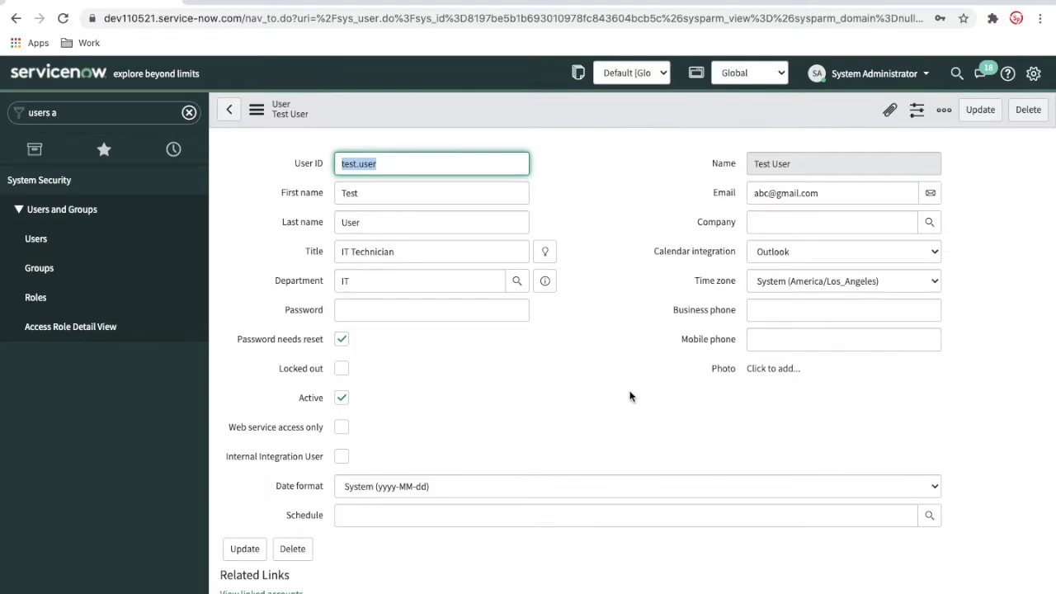
key(ctrl+Right)
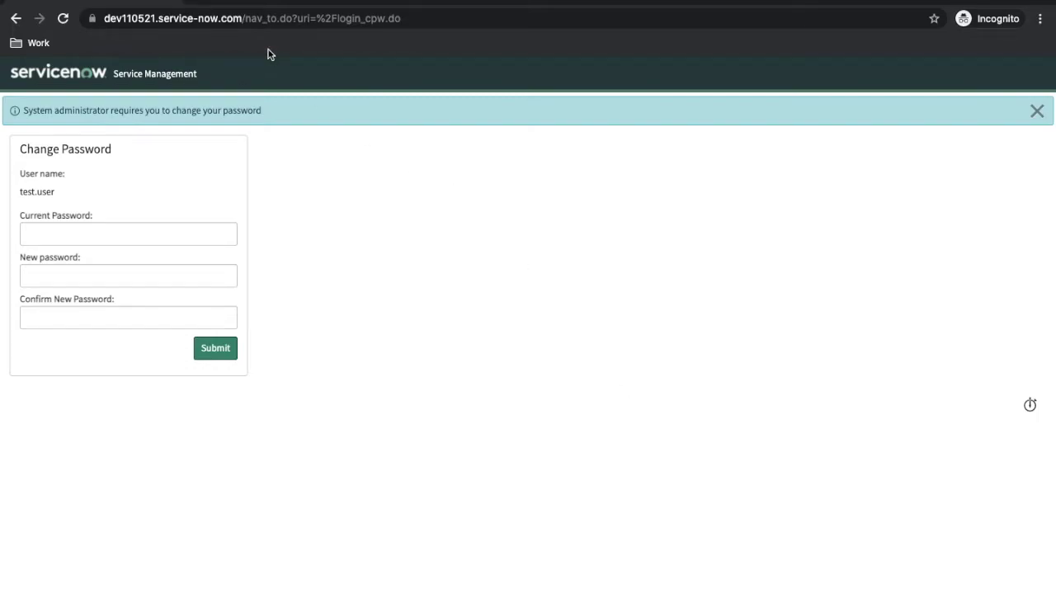
drag(245, 18, 467, 19)
key(BackSpace)
key(Return)
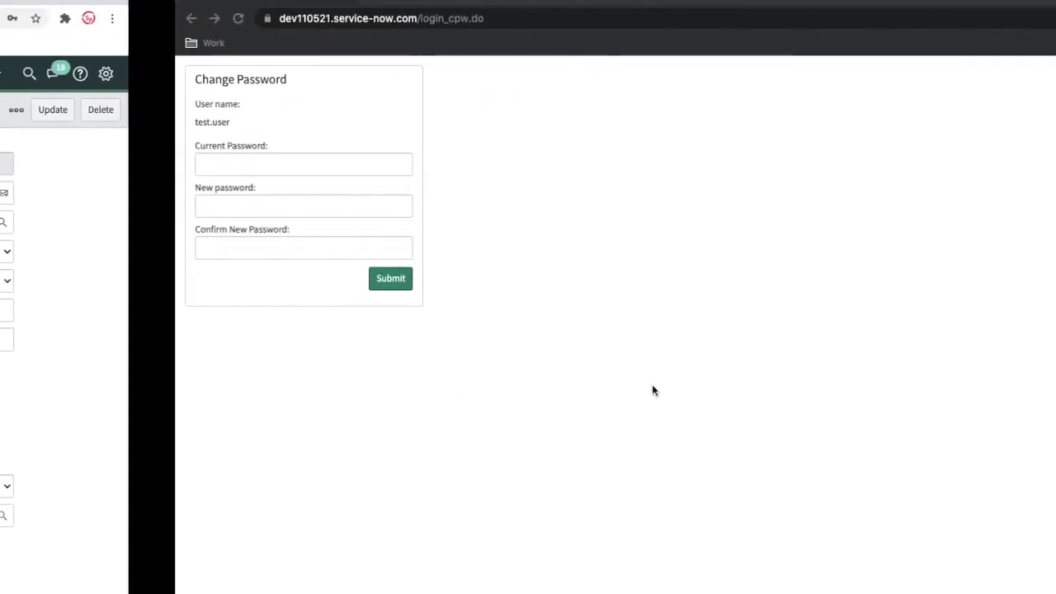
text(abc)
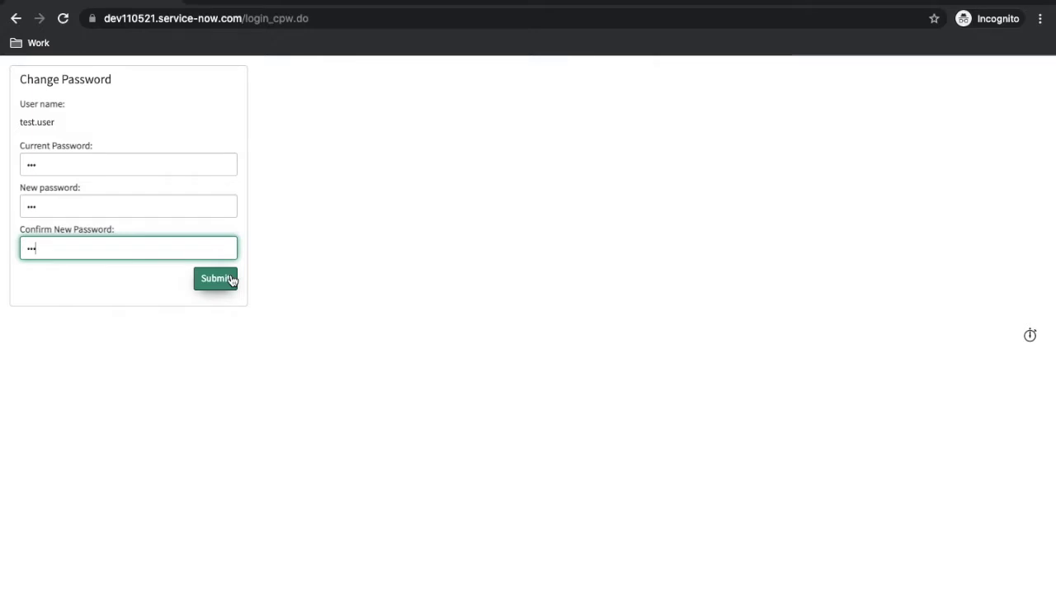
click(216, 279)
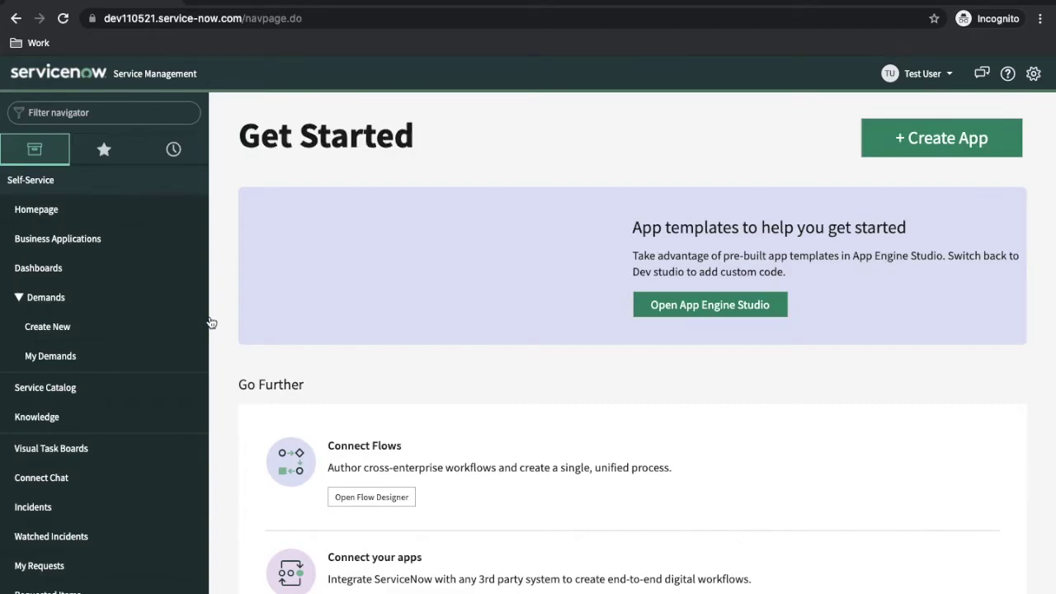
Review the Test User record in the admin window, then return to My Homepage.
scroll(49, 330, down, 6)
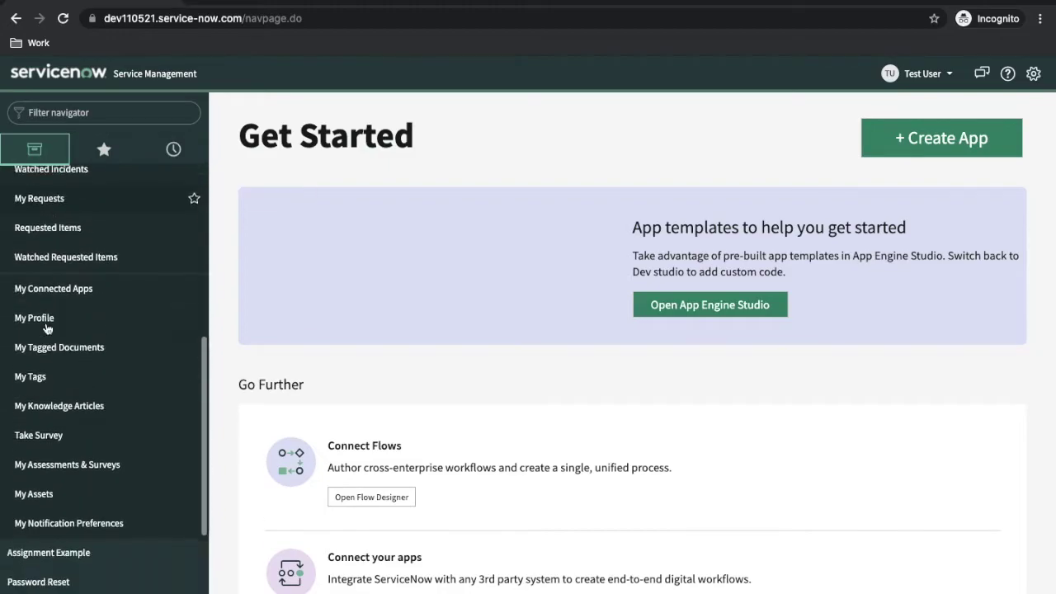
scroll(47, 328, down, 2)
scroll(47, 329, up, 8)
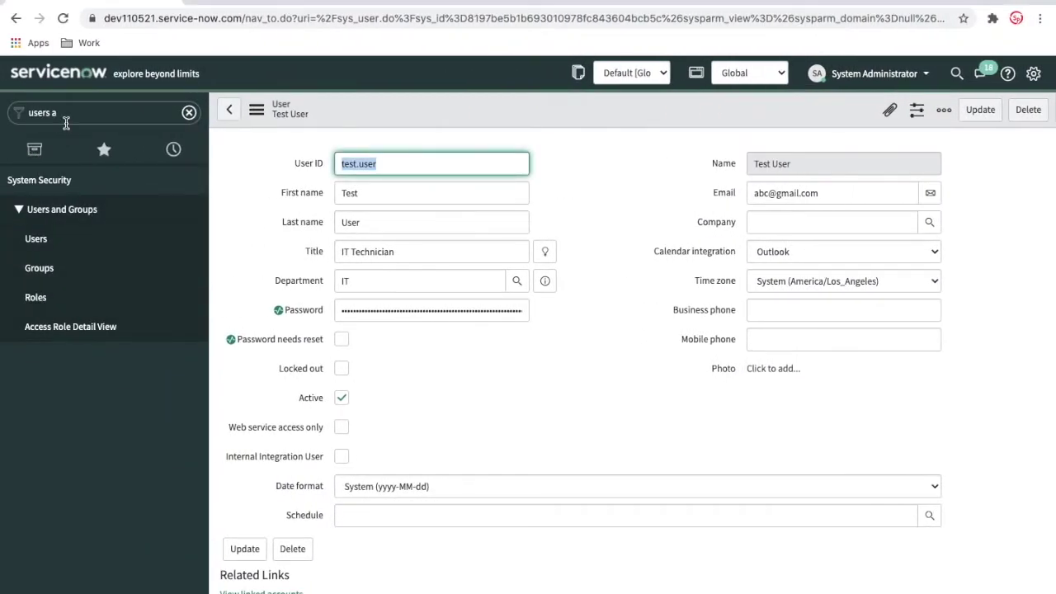
click(69, 120)
click(52, 83)
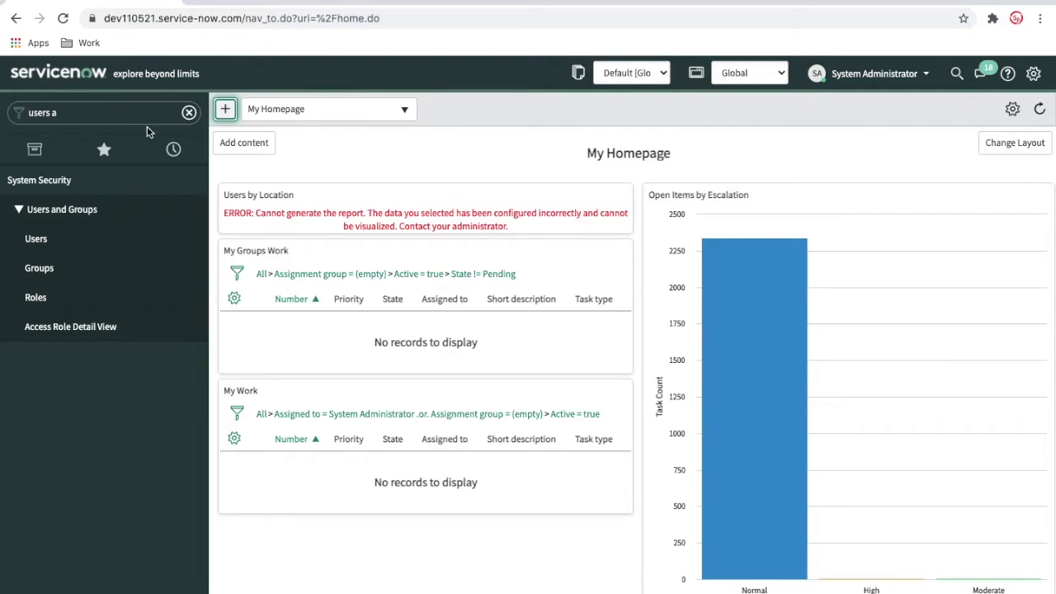
Search 'acl' in the test user's Filter navigator, then clear the search.
click(80, 117)
text(acl)
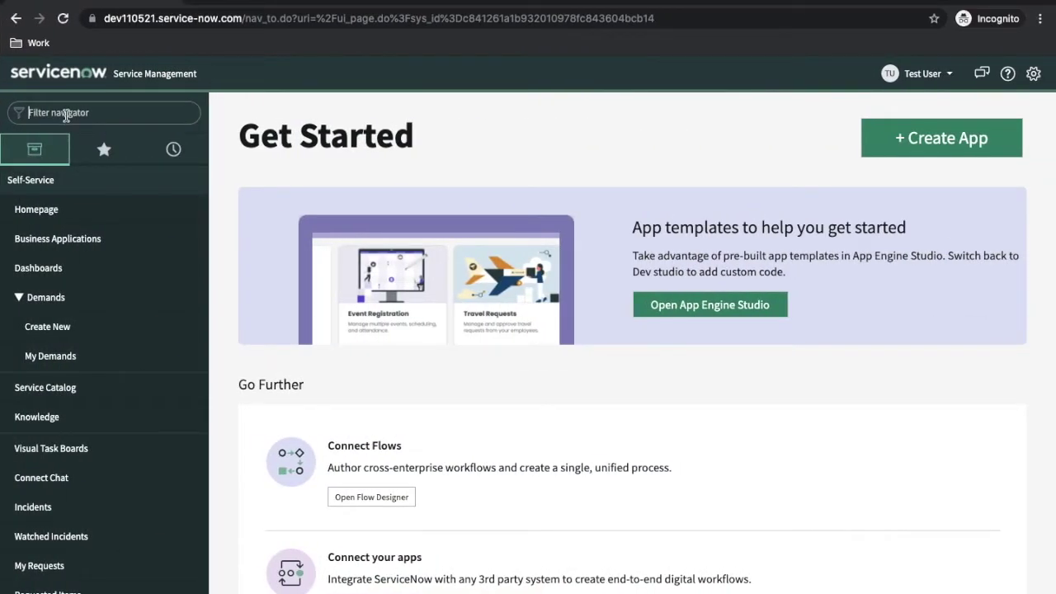
click(66, 115)
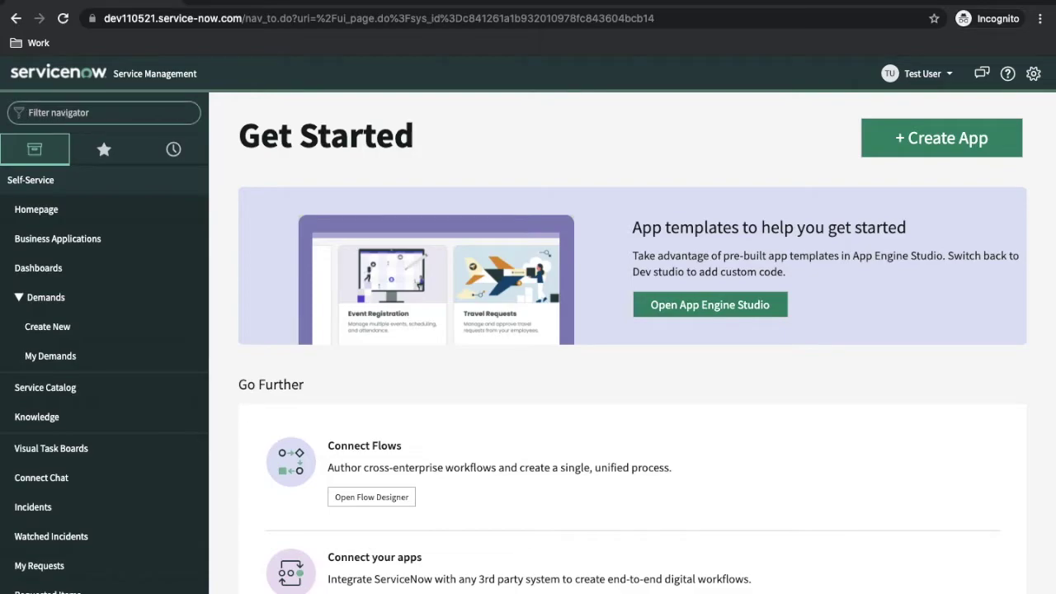
text(acl)
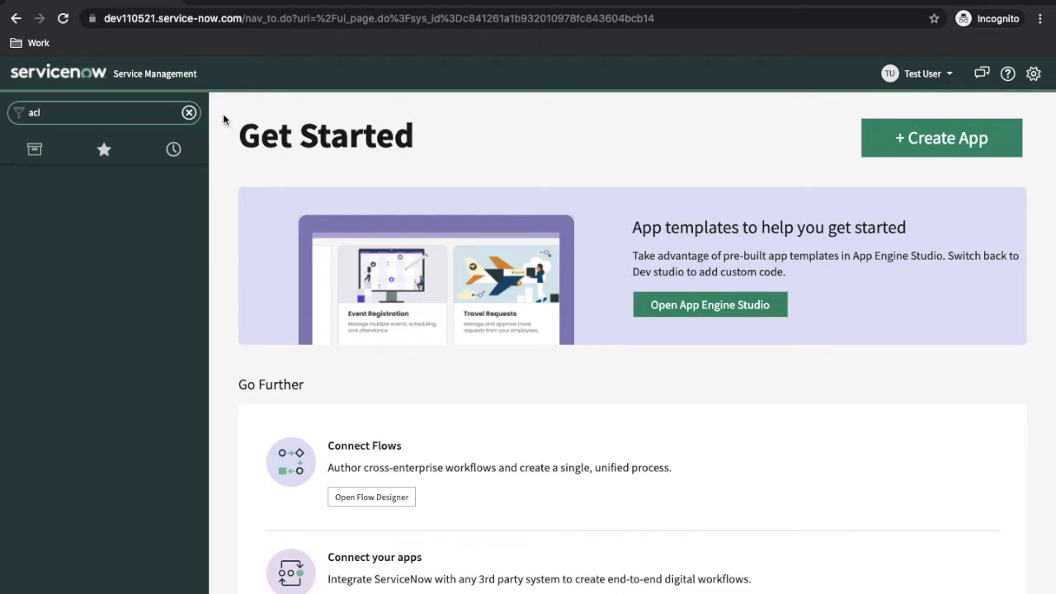
key(BackSpace)
key(BackSpace)
key(BackSpace)
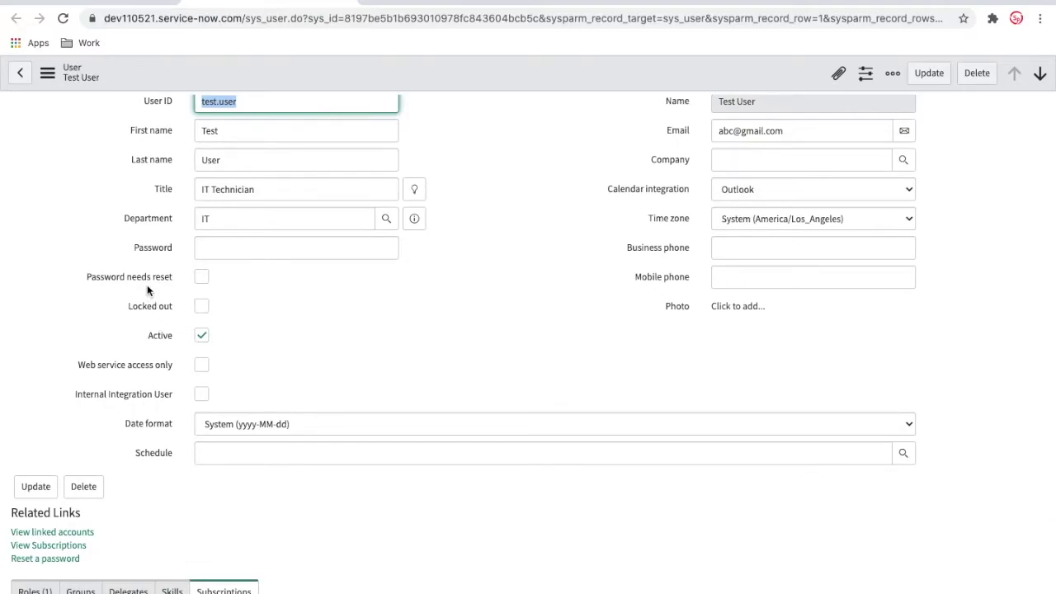
Check Test User's Roles tab, which lists only snc_internal.
scroll(146, 284, down, 2)
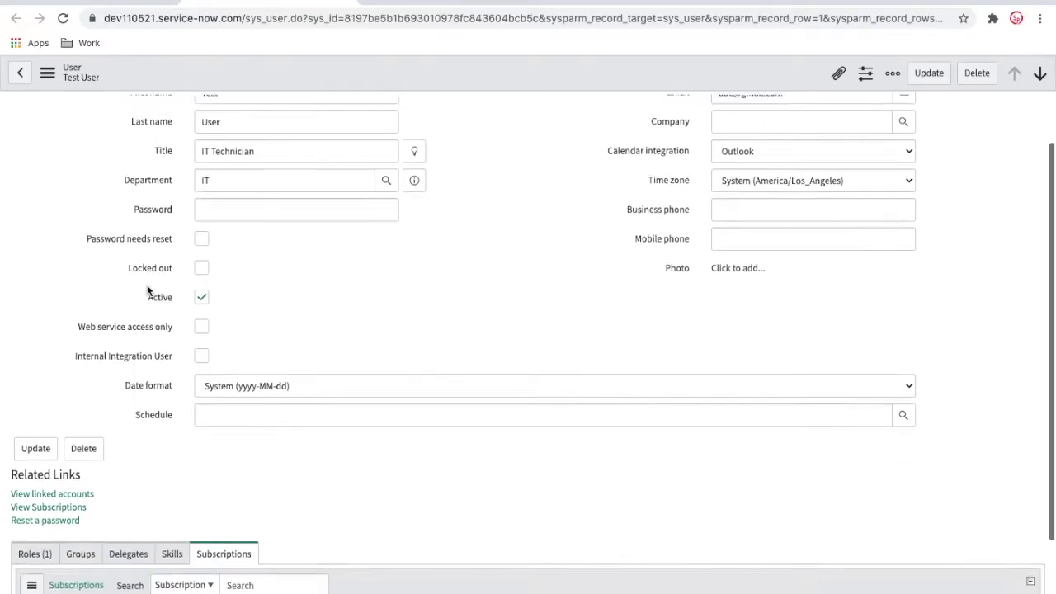
click(45, 463)
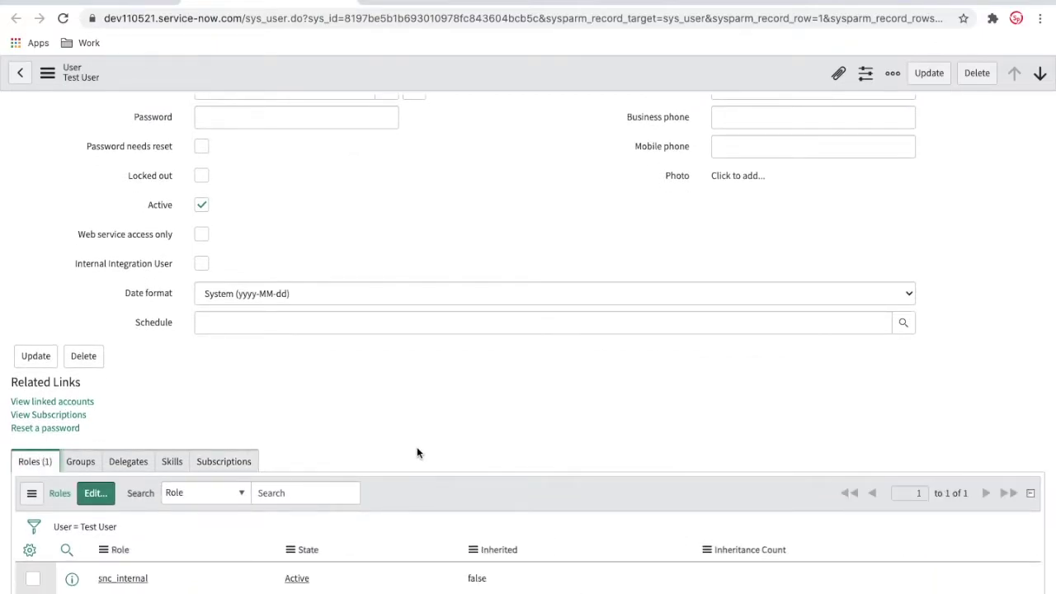
scroll(416, 452, down, 1)
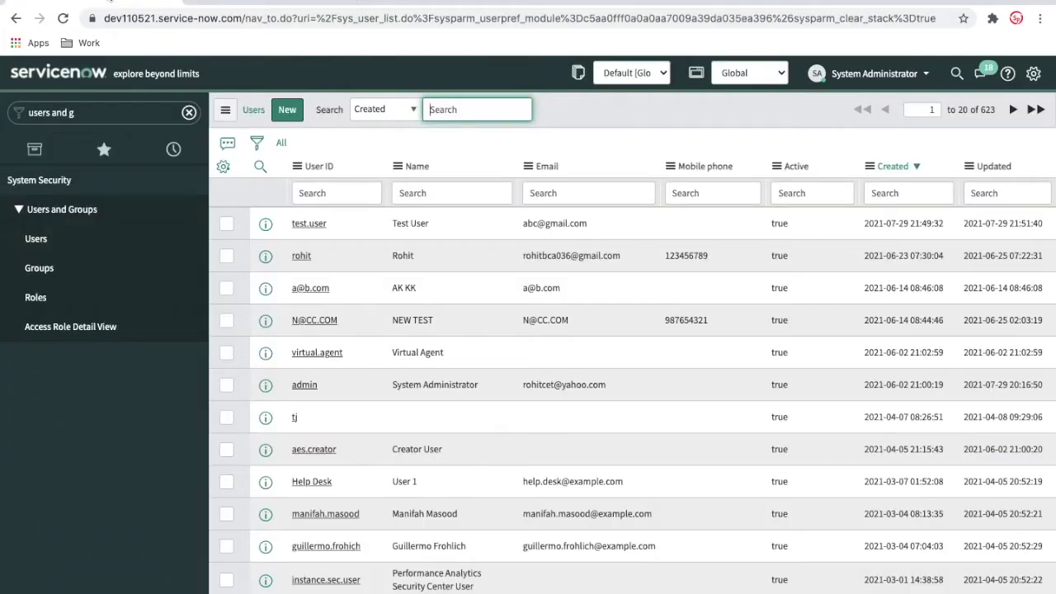
Create and save group 'Performance Analytics Test' with System Administrator as manager.
click(54, 271)
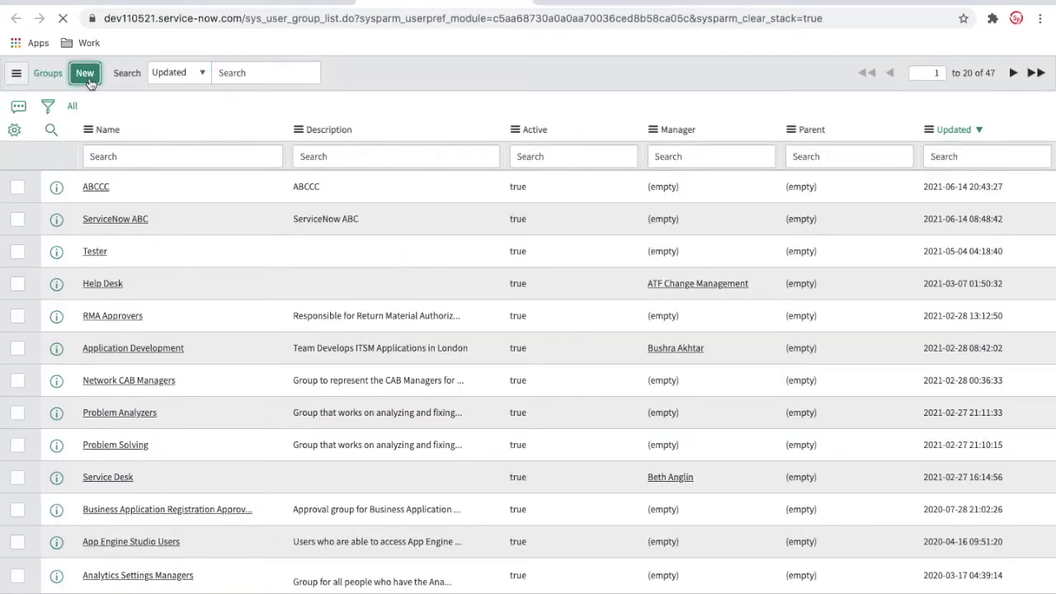
click(85, 74)
text(Performance Analytics Test)
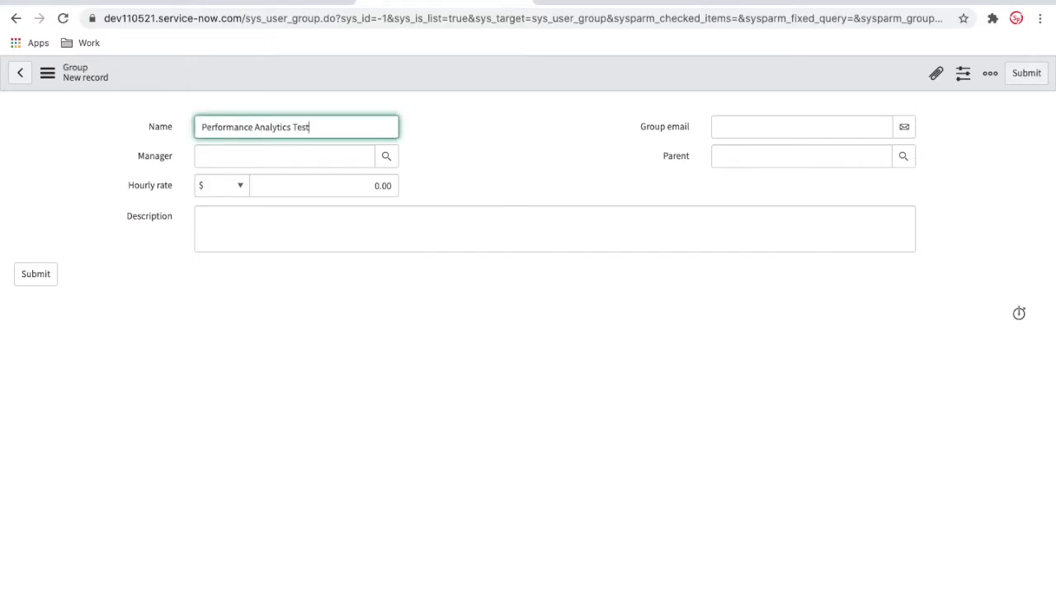
click(269, 160)
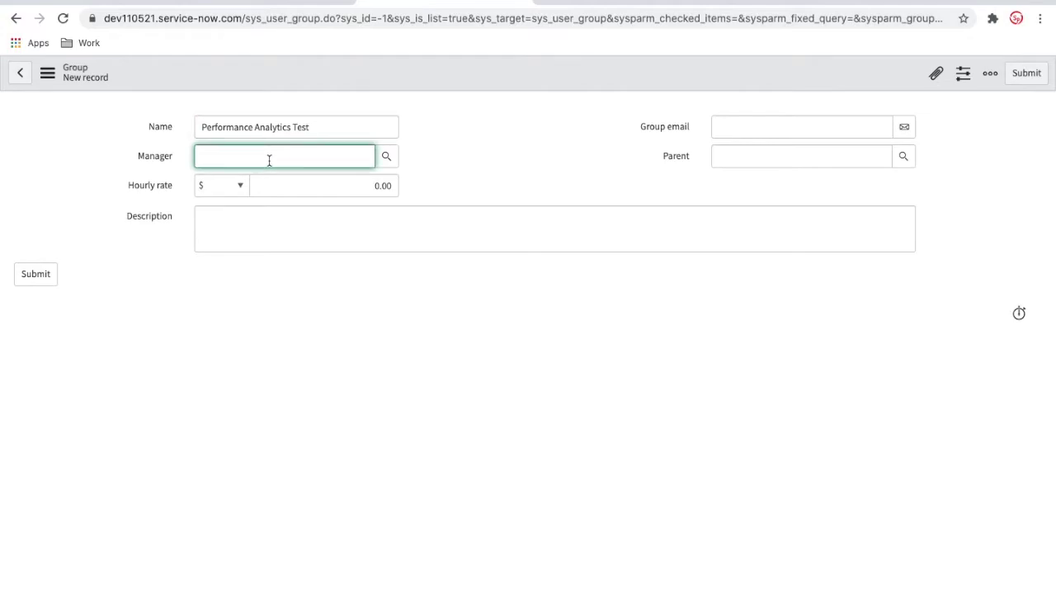
text(sys)
click(281, 189)
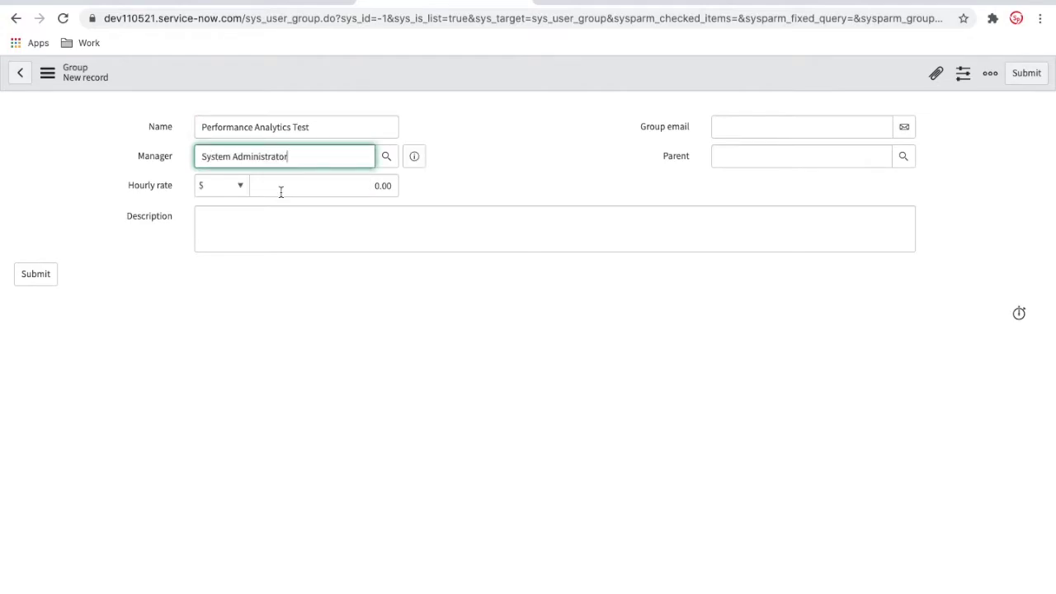
right_click(452, 86)
click(475, 94)
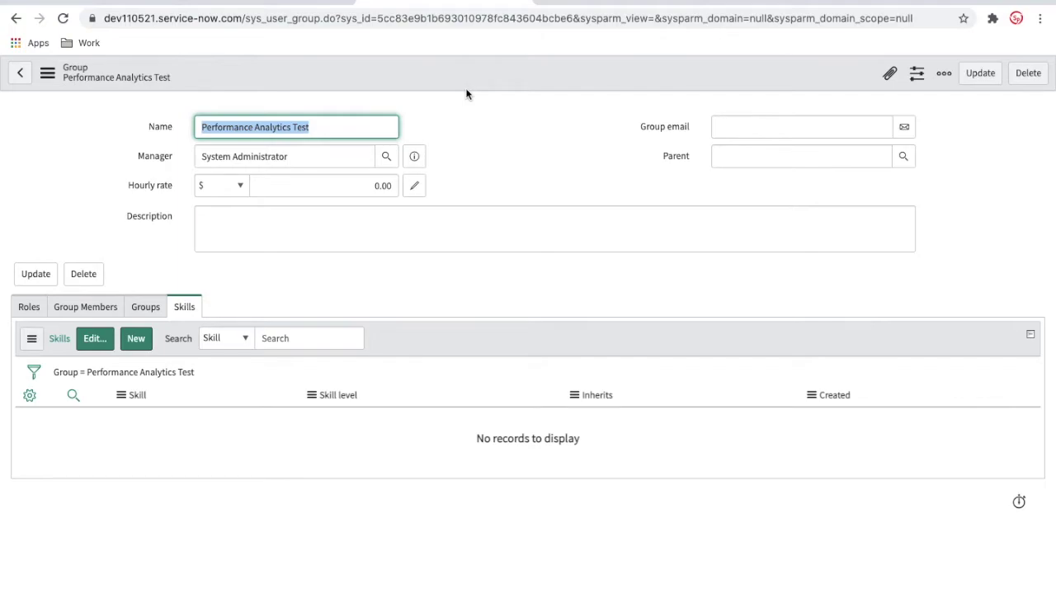
Review the new group's Roles, Group Members, Groups and Skills tabs, then open its role editor.
click(37, 309)
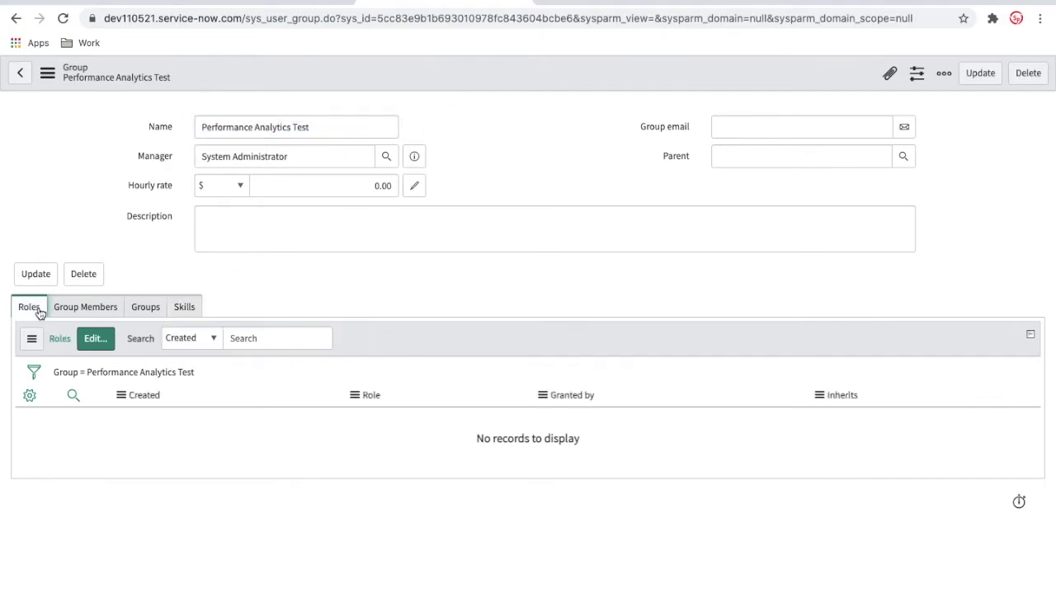
click(83, 310)
click(143, 312)
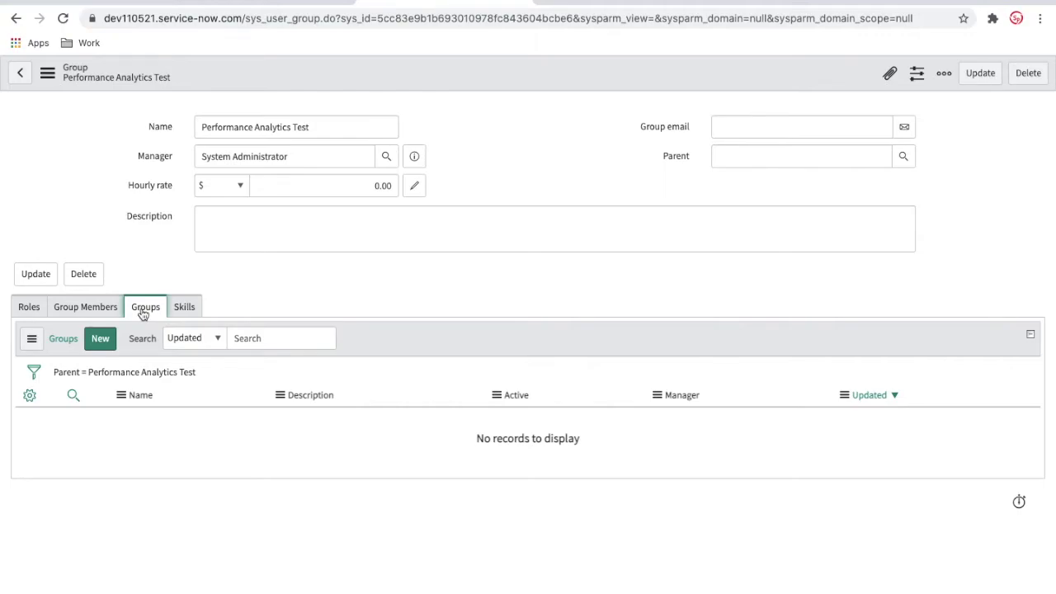
click(179, 315)
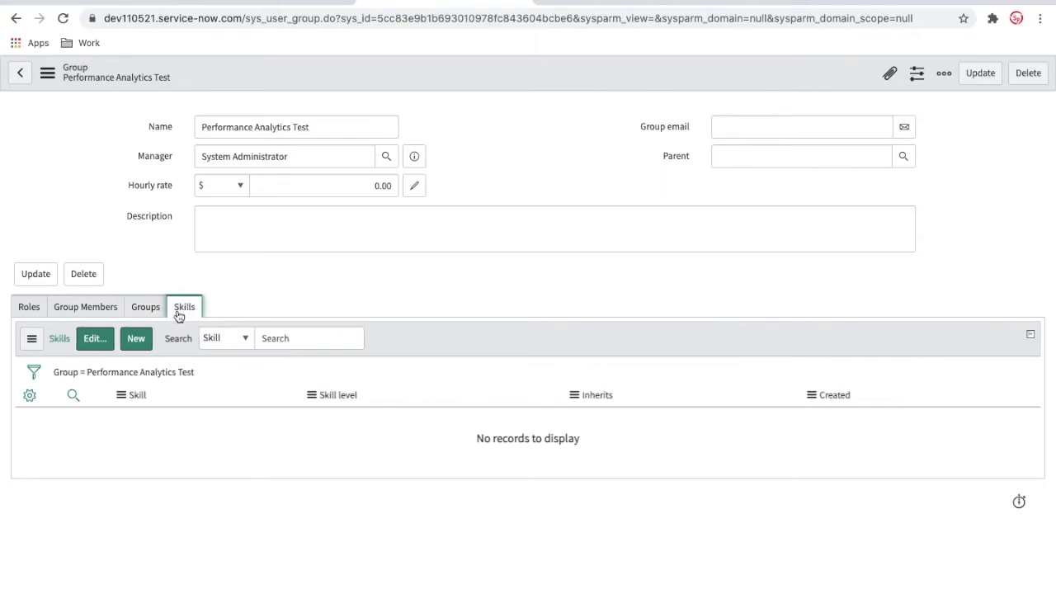
click(24, 314)
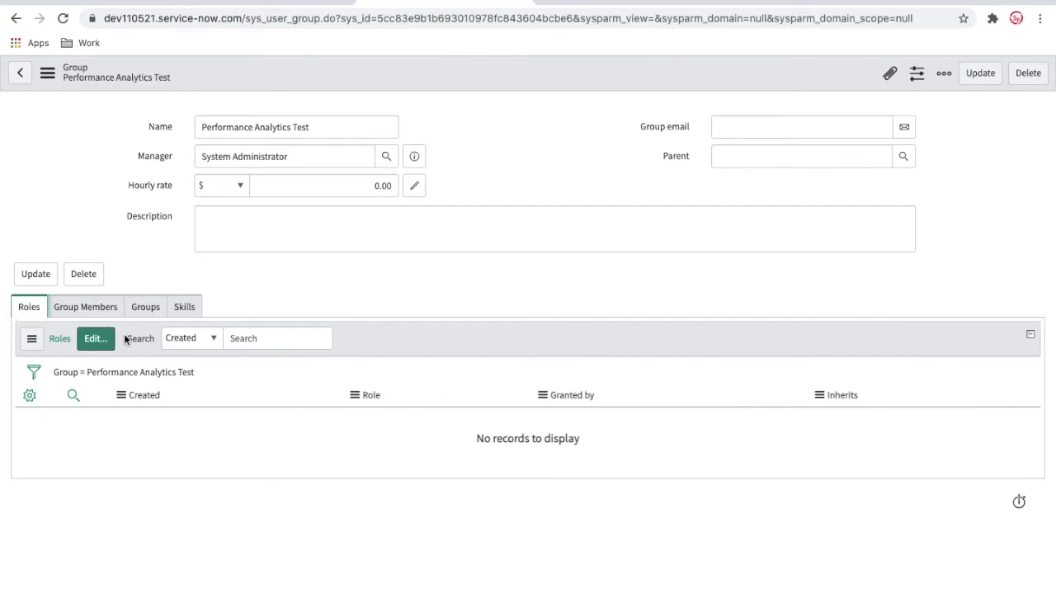
click(99, 339)
click(97, 345)
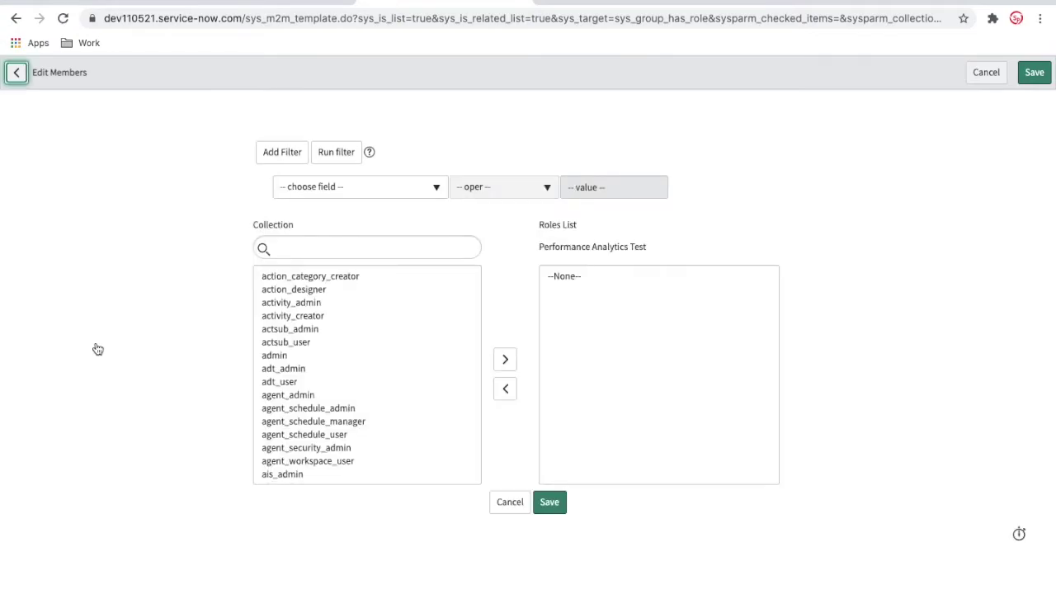
In a duplicated tab at the instance home, open the Performance Analytics application menu record.
right_click(418, 3)
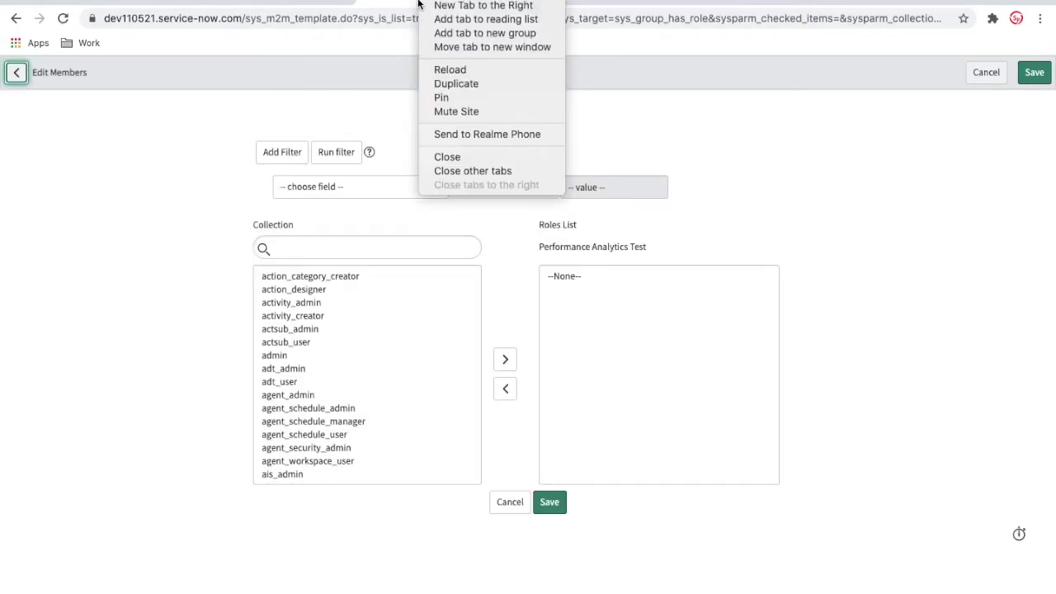
click(450, 83)
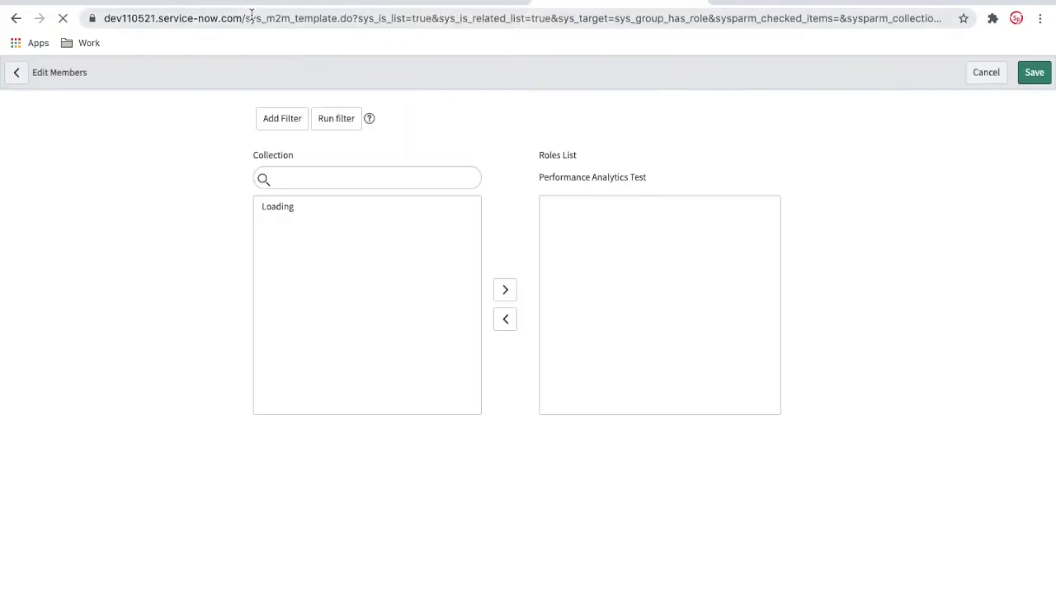
click(246, 18)
text(https://dev110521.service-now.com/)
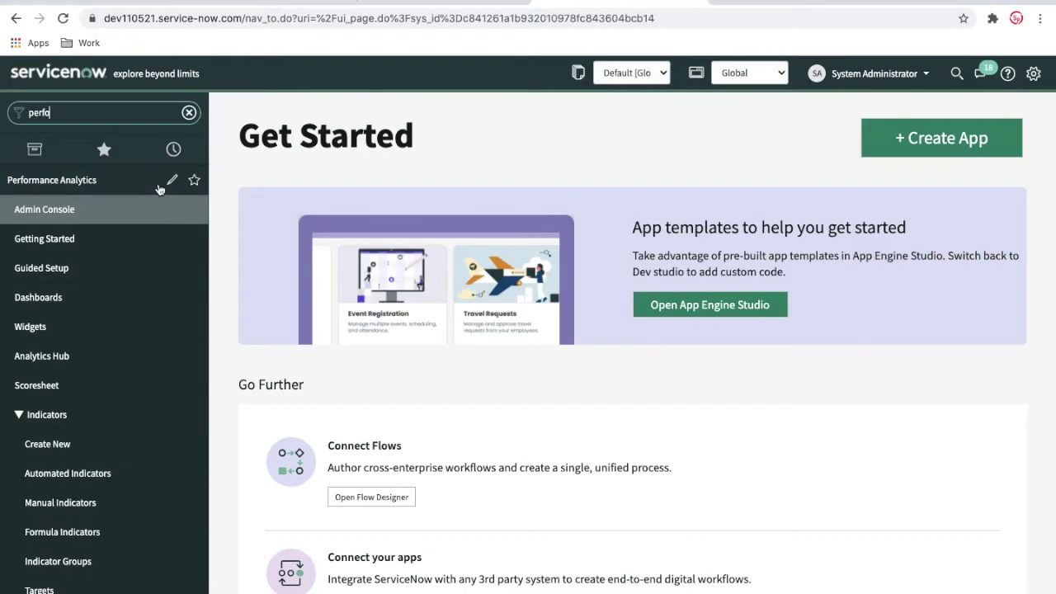
click(170, 182)
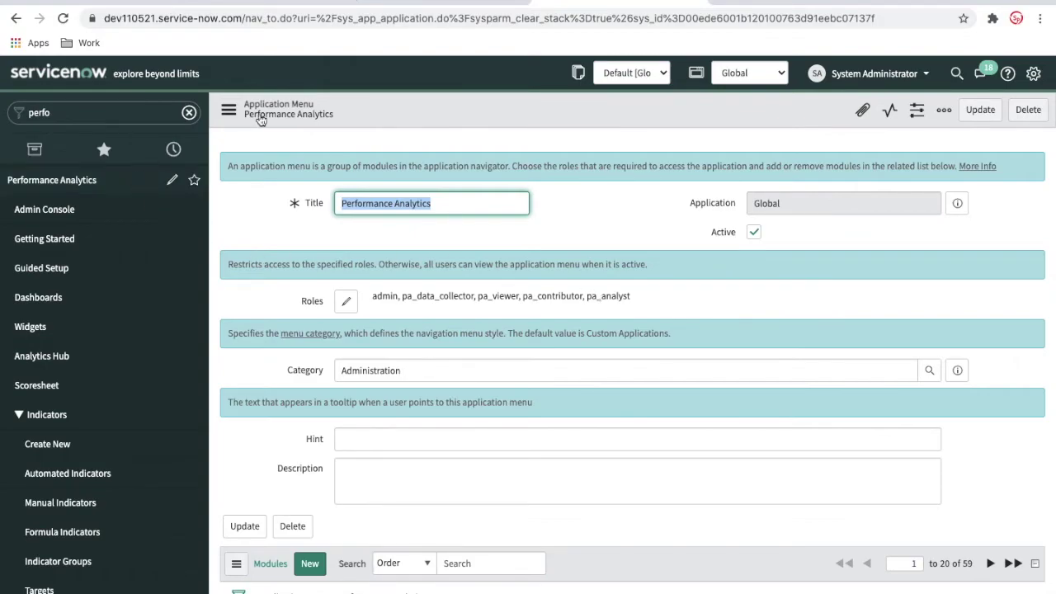
Add the 'pa' roles pa_admin through pa_viewer to the group and save.
click(426, 3)
click(308, 248)
text(pa)
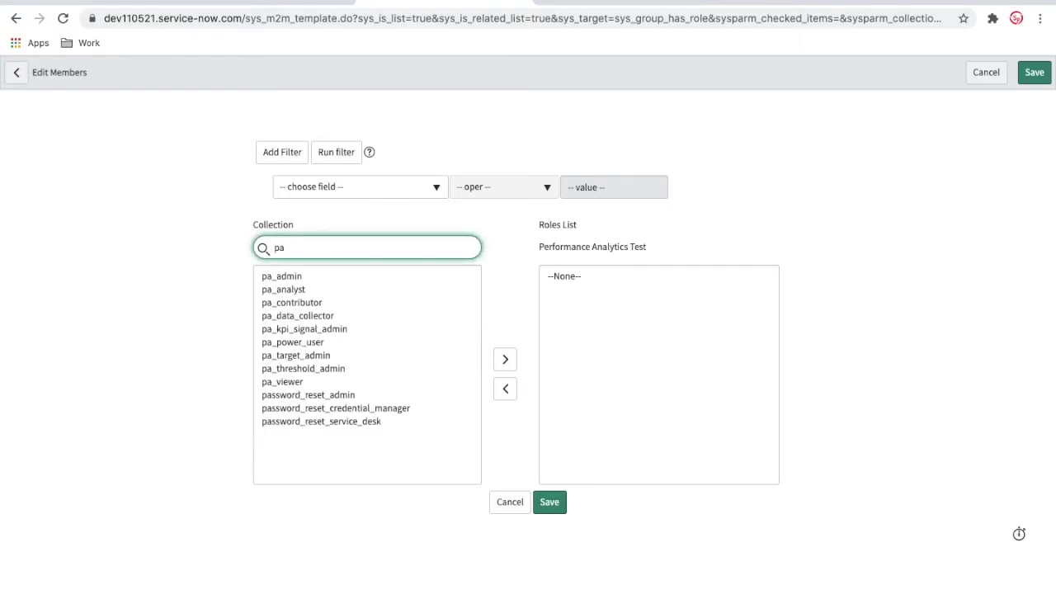
click(289, 382)
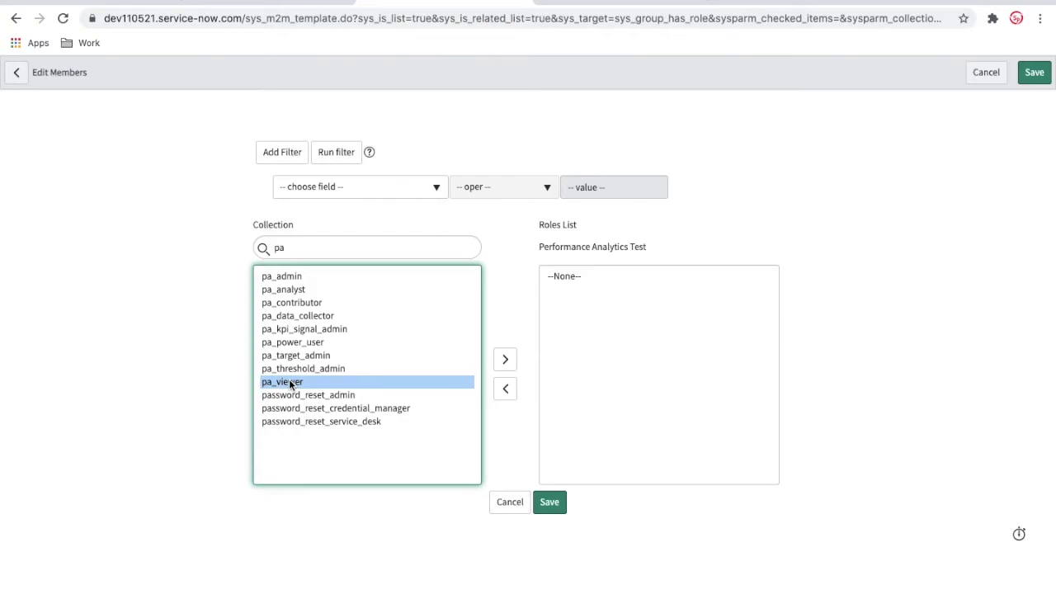
key(shift+Up)
key(shift+Up)
key(shift+Up)
key(shift+Up)
key(shift+Up)
key(shift+Up)
key(shift+Up)
key(shift+Up)
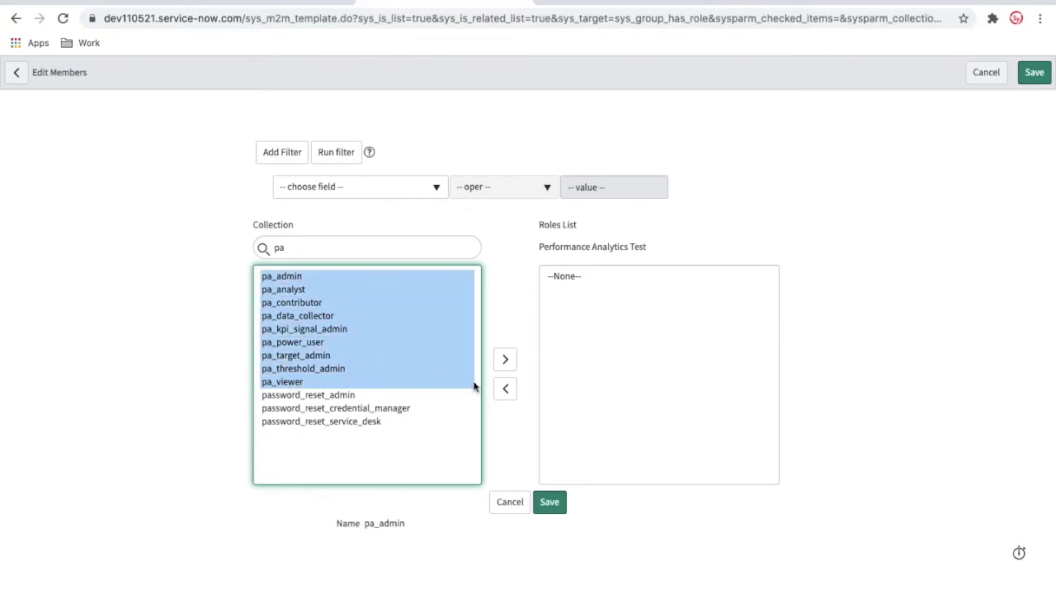
click(506, 360)
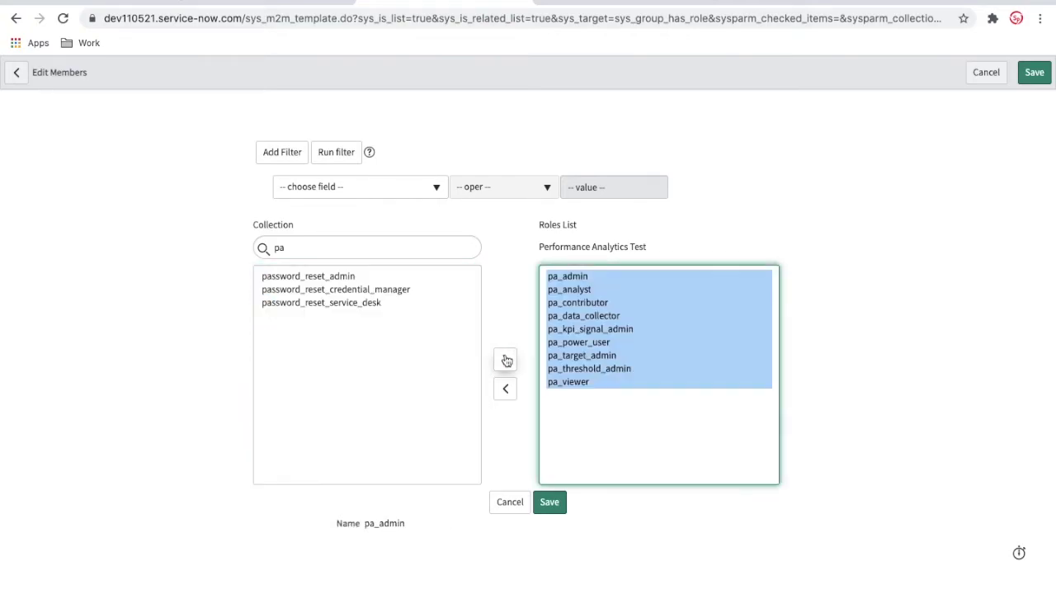
click(549, 507)
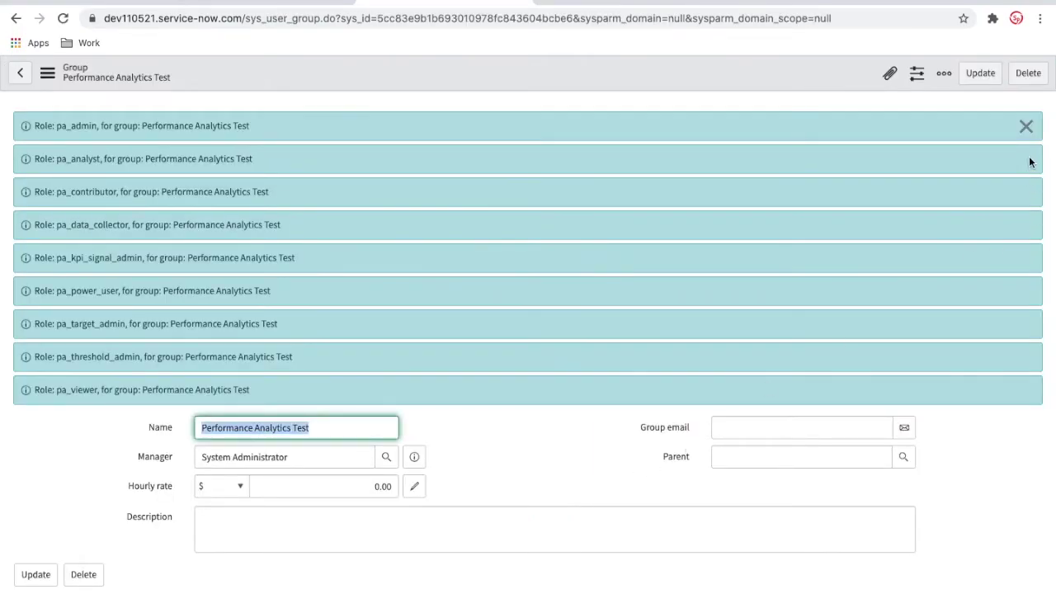
click(1025, 125)
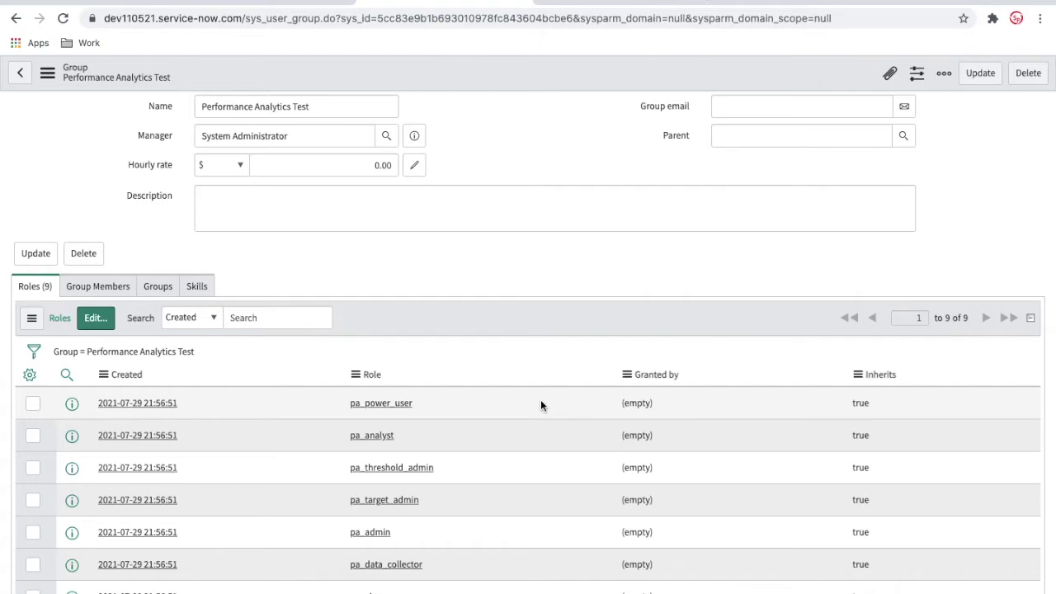
scroll(540, 405, down, 2)
scroll(541, 405, up, 3)
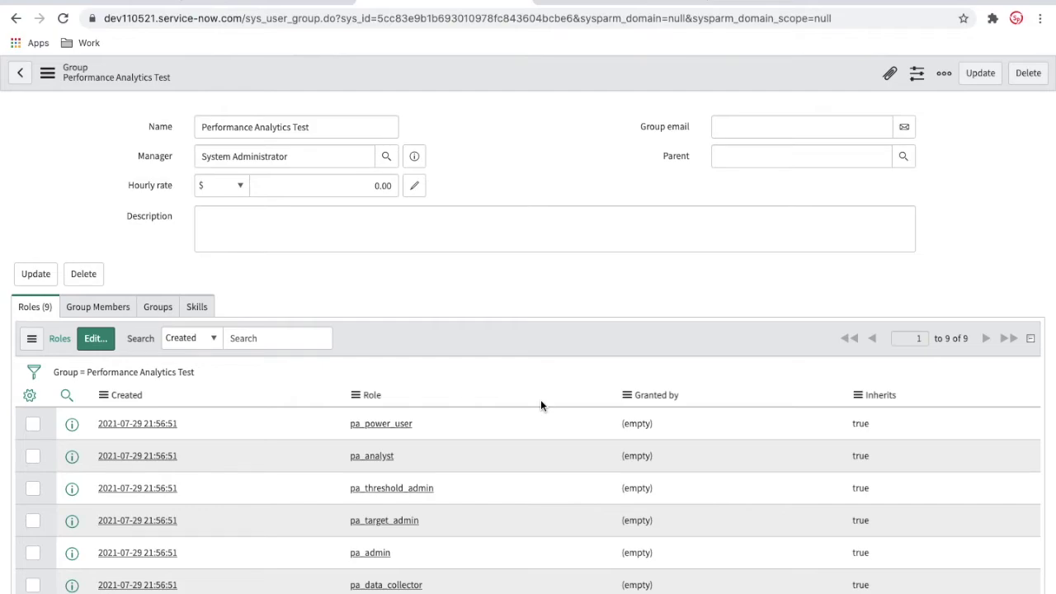
Add Test User to the Performance Analytics Test group through the Groups editor and save.
click(292, 5)
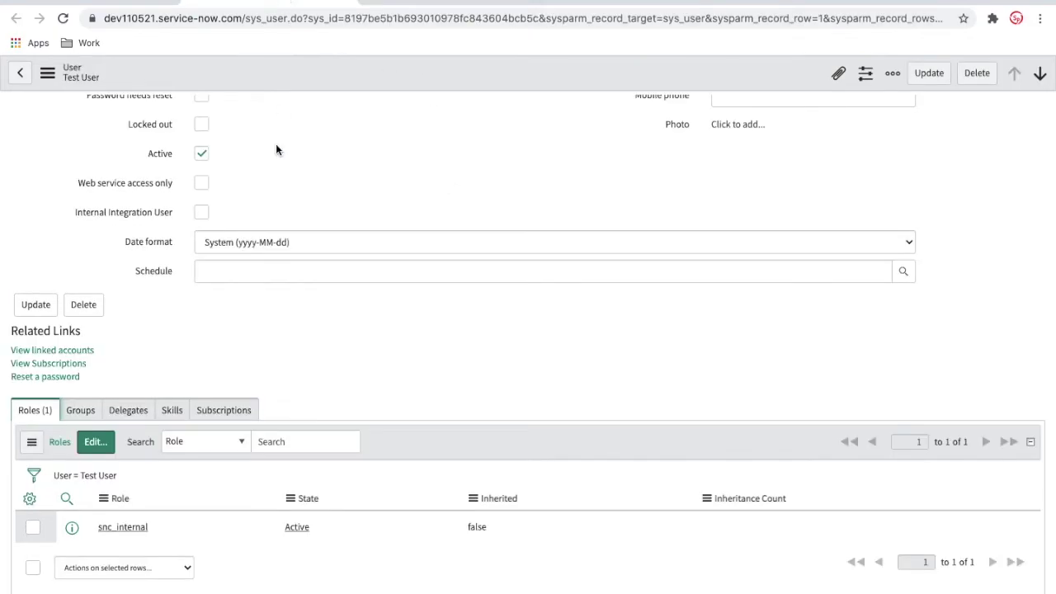
click(90, 406)
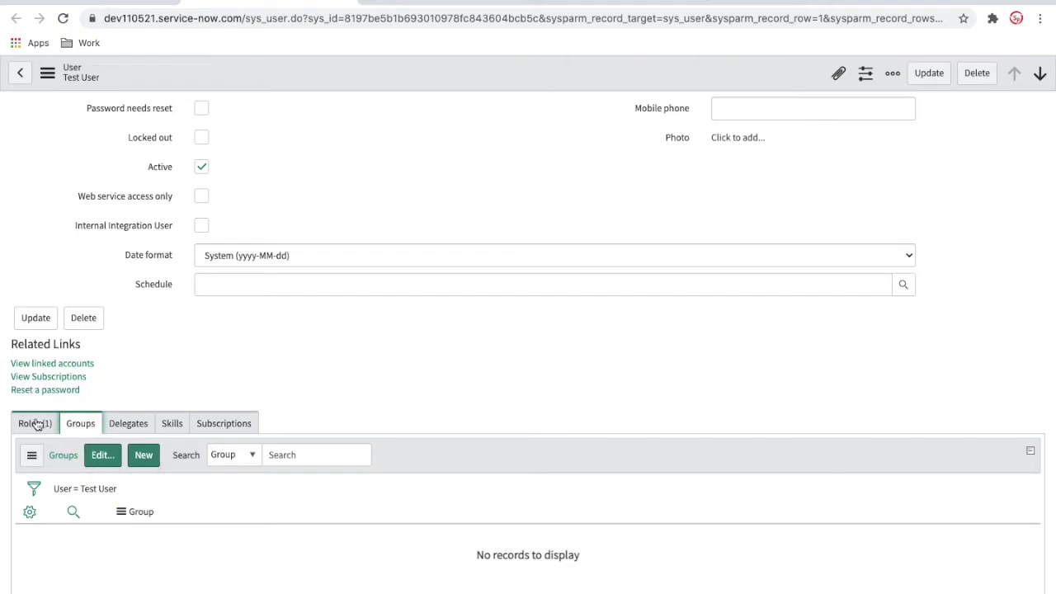
click(103, 456)
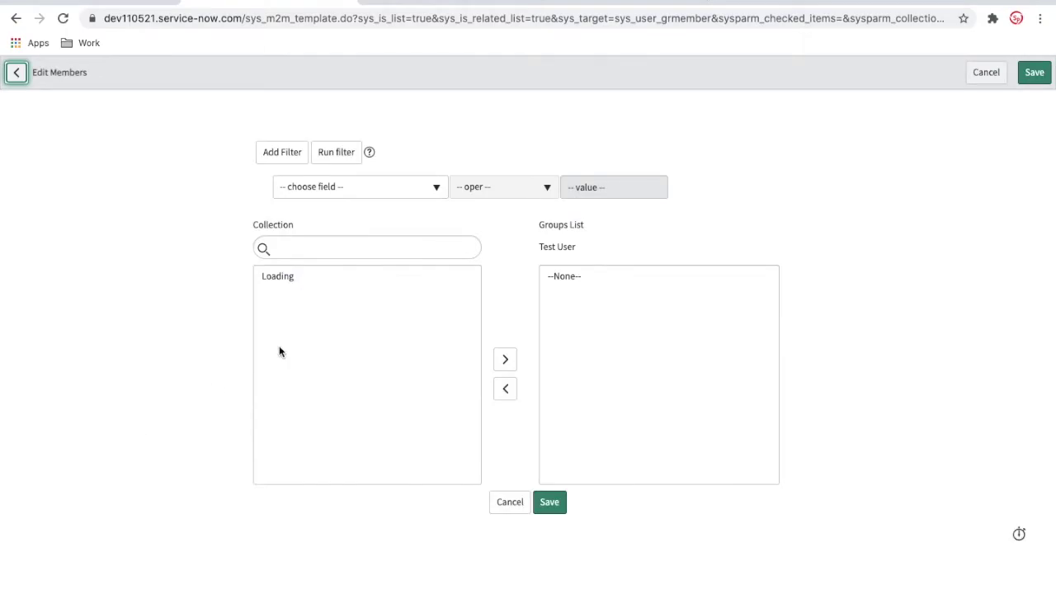
click(323, 252)
text(Perfo)
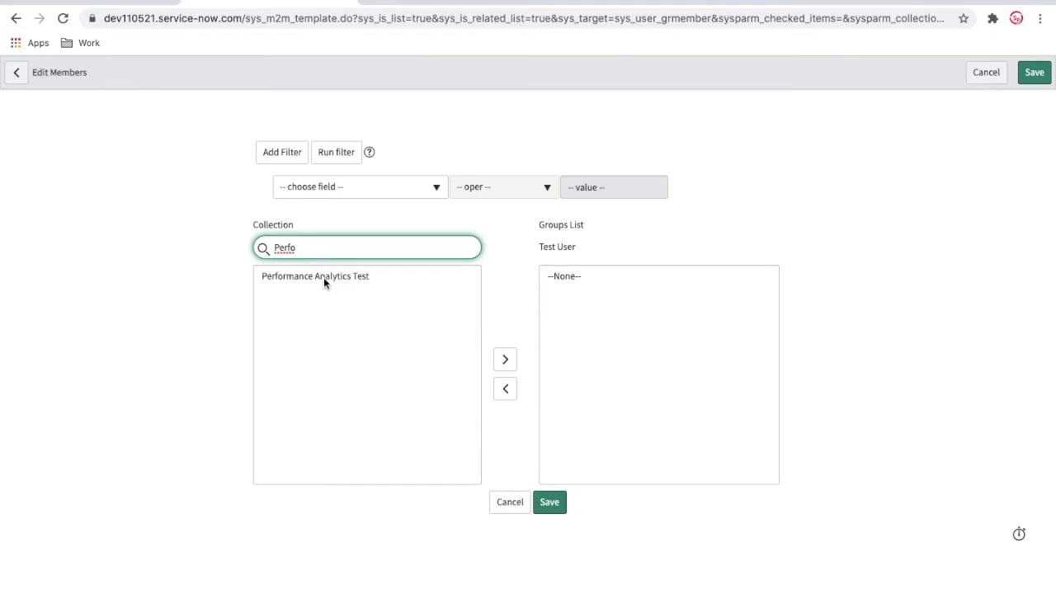
double_click(324, 277)
click(549, 503)
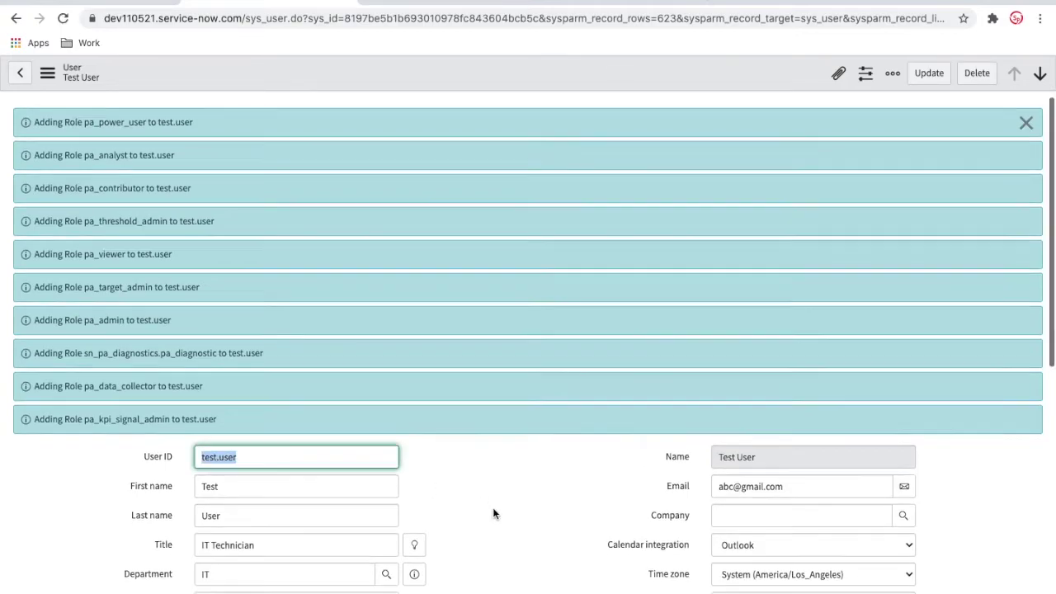
Review Test User's Roles tab, now showing inherited pa_ roles such as pa_target_admin.
click(1025, 123)
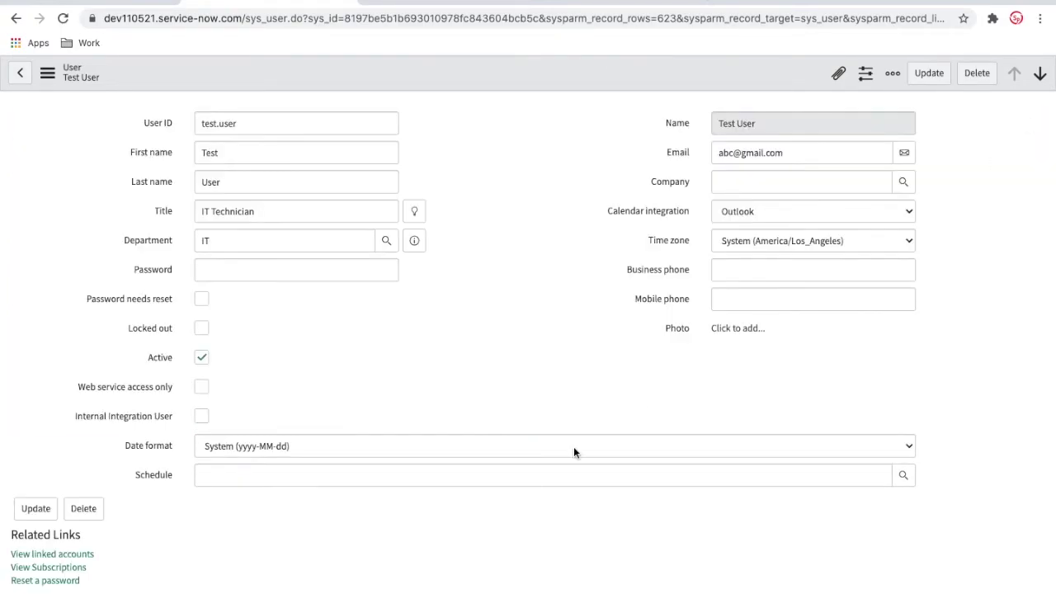
scroll(573, 446, down, 3)
click(37, 410)
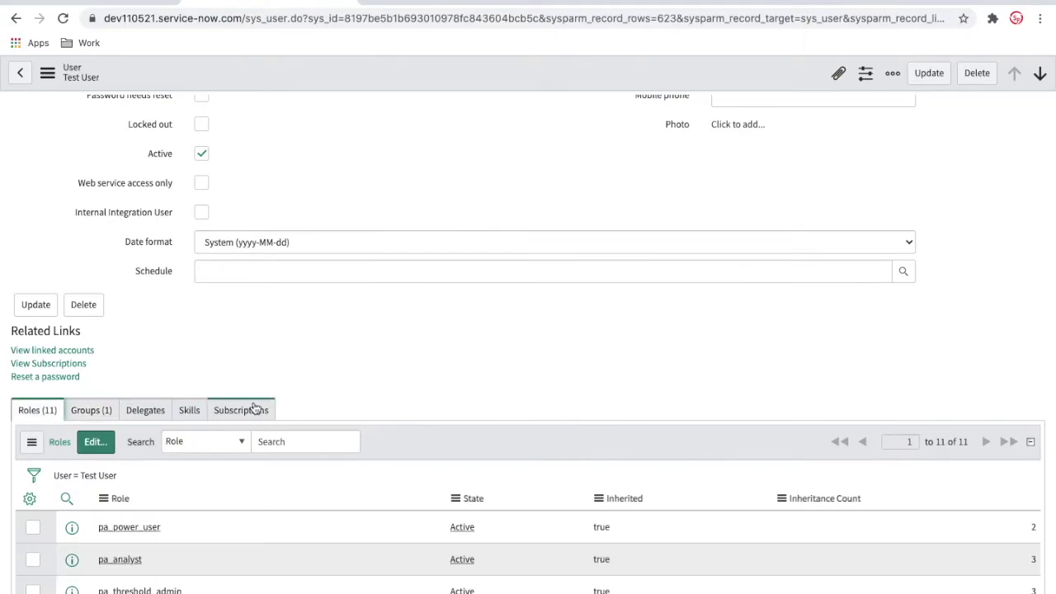
scroll(256, 408, down, 2)
scroll(255, 409, down, 3)
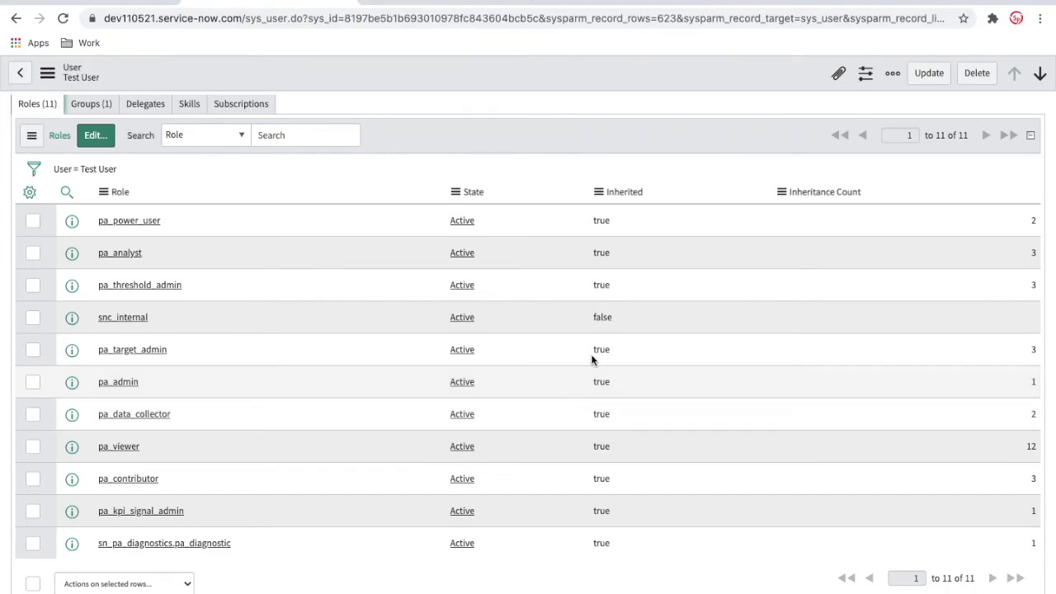
right_click(608, 350)
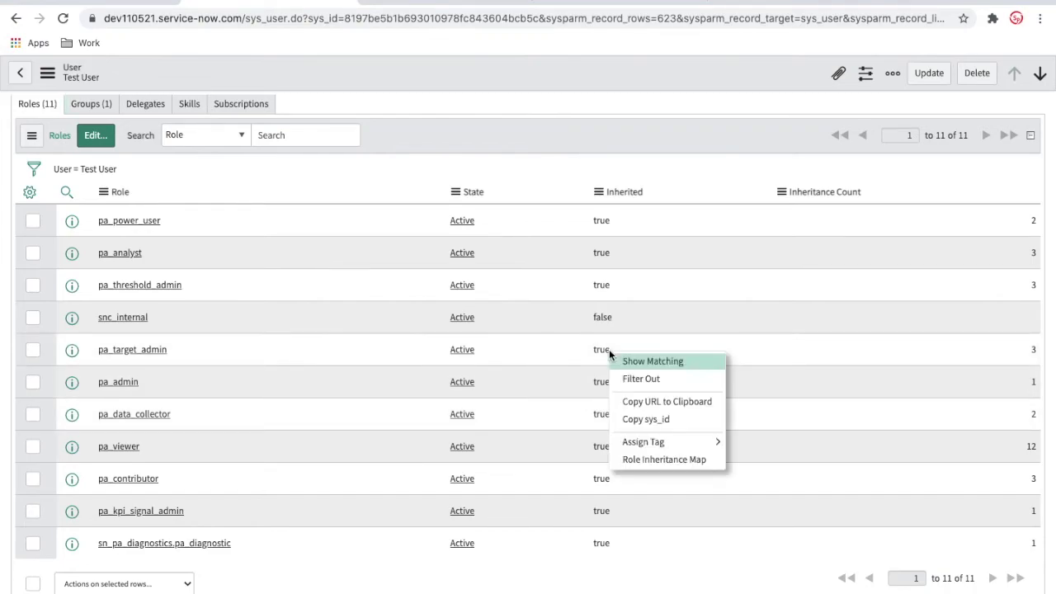
click(624, 361)
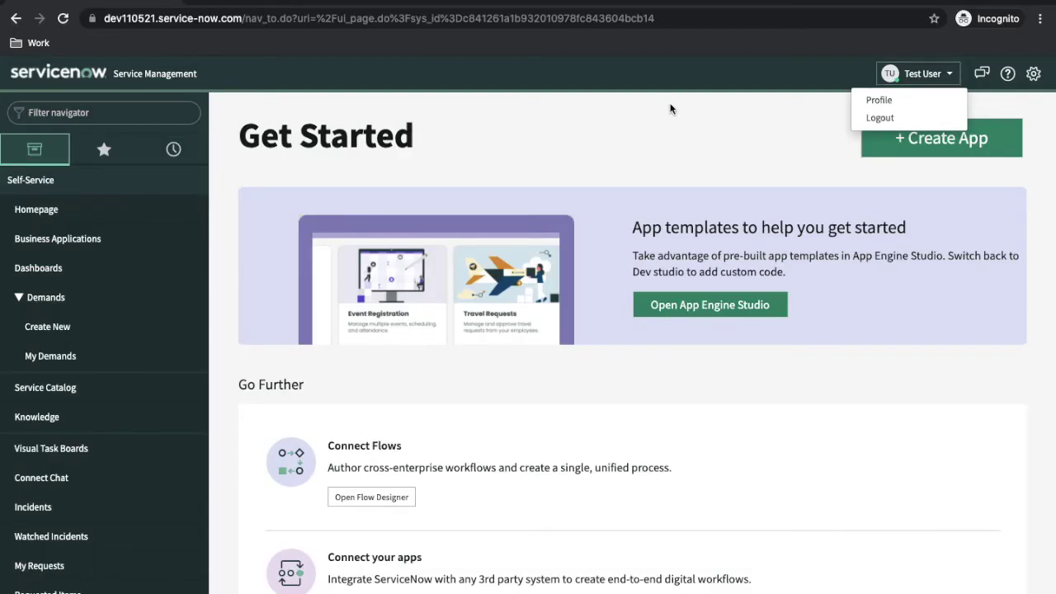
Sign Test User out of its ServiceNow session.
click(720, 89)
click(926, 74)
click(878, 113)
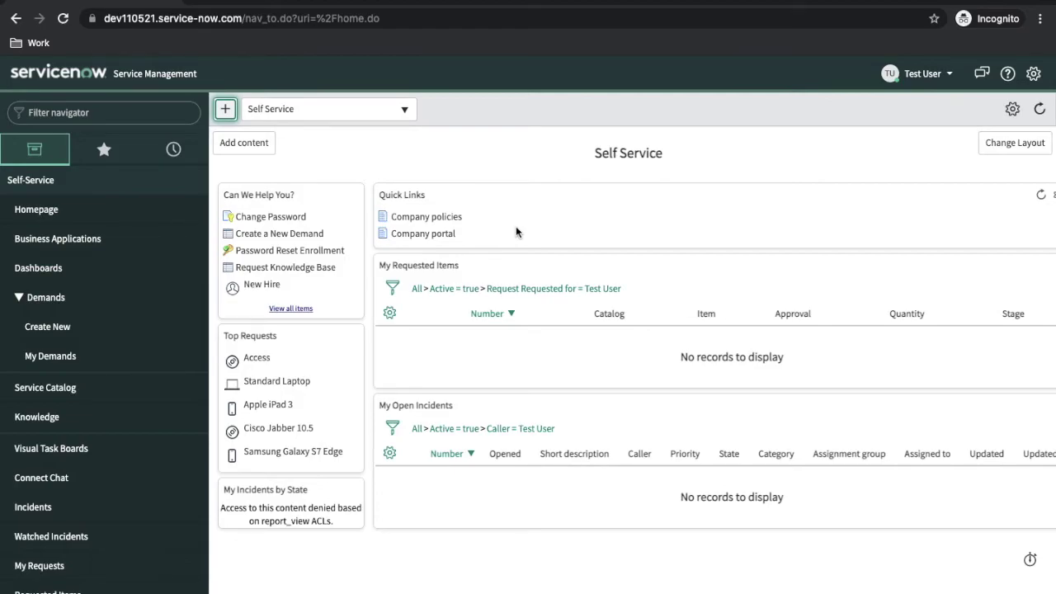
Filter the navigator for 'per' and browse the Performance Analytics modules now available.
click(156, 110)
text(perf)
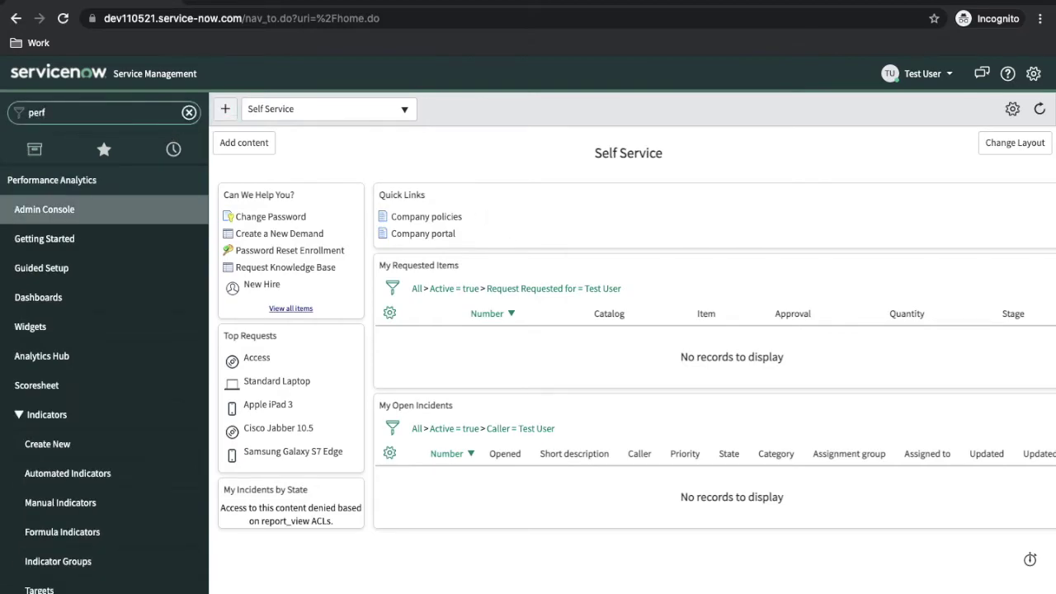
scroll(128, 250, down, 2)
scroll(128, 250, down, 15)
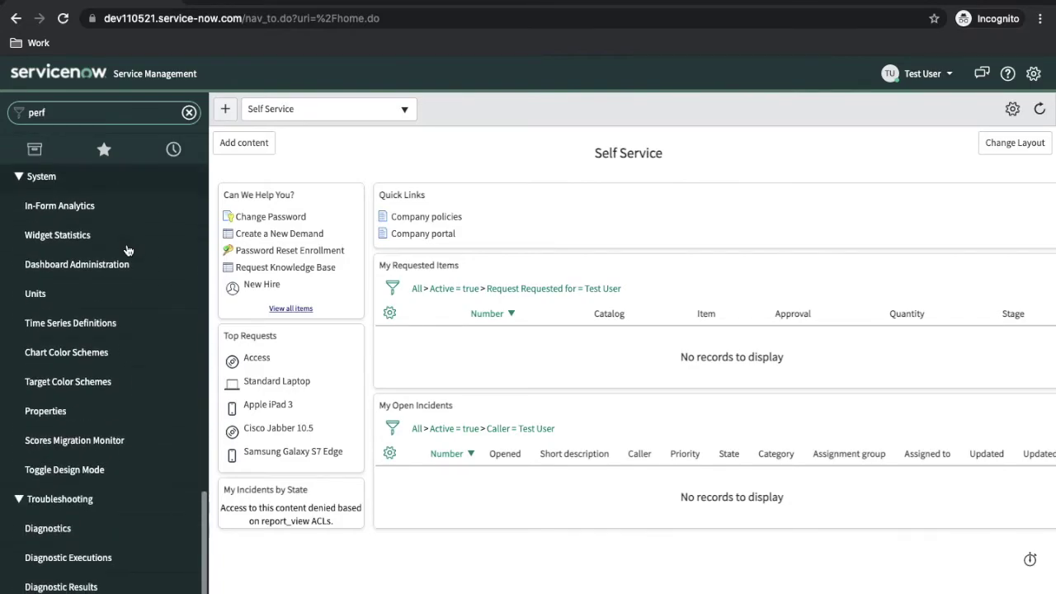
scroll(128, 250, up, 15)
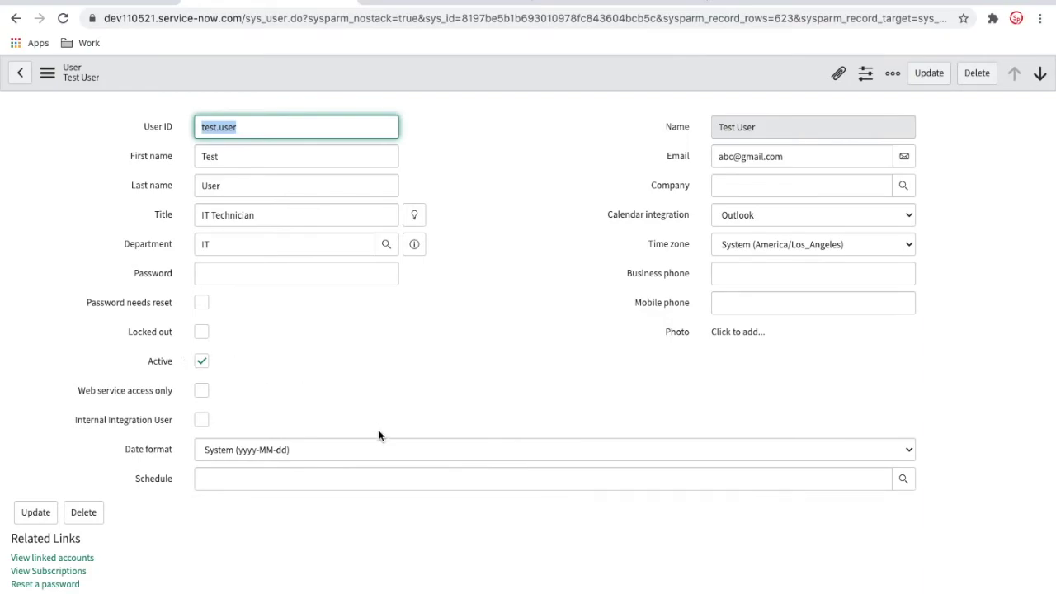
Check Test User's groups, clear the Inherited roles filter, and reopen the role editor.
scroll(379, 435, down, 3)
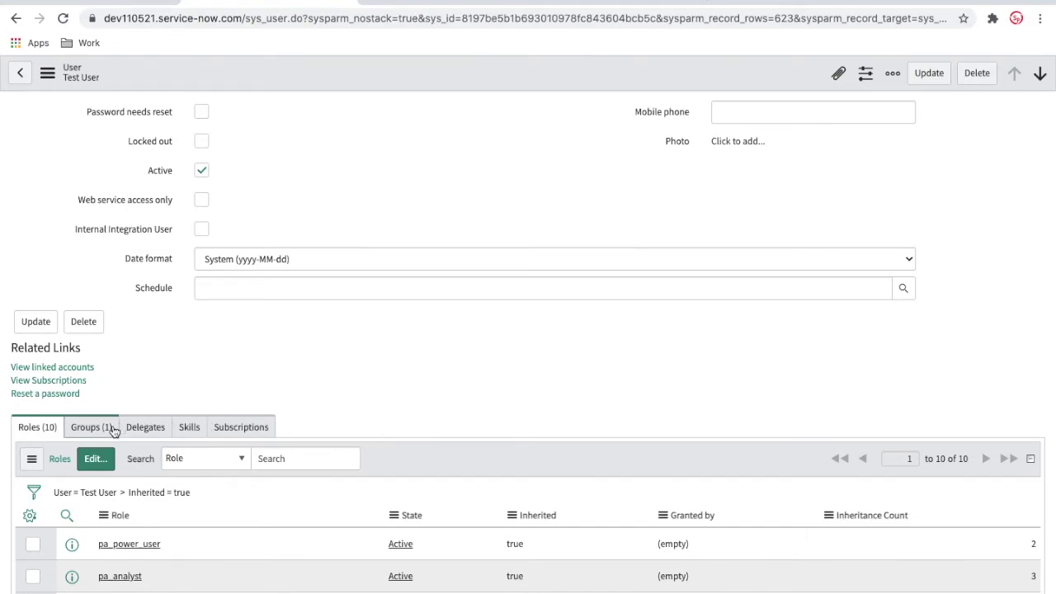
click(113, 429)
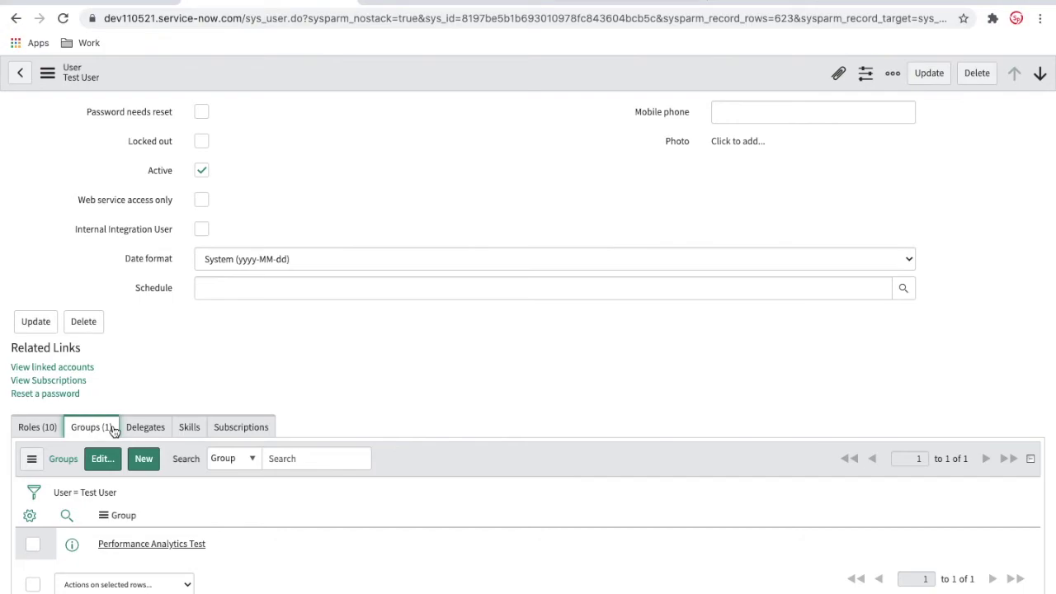
click(43, 427)
click(95, 459)
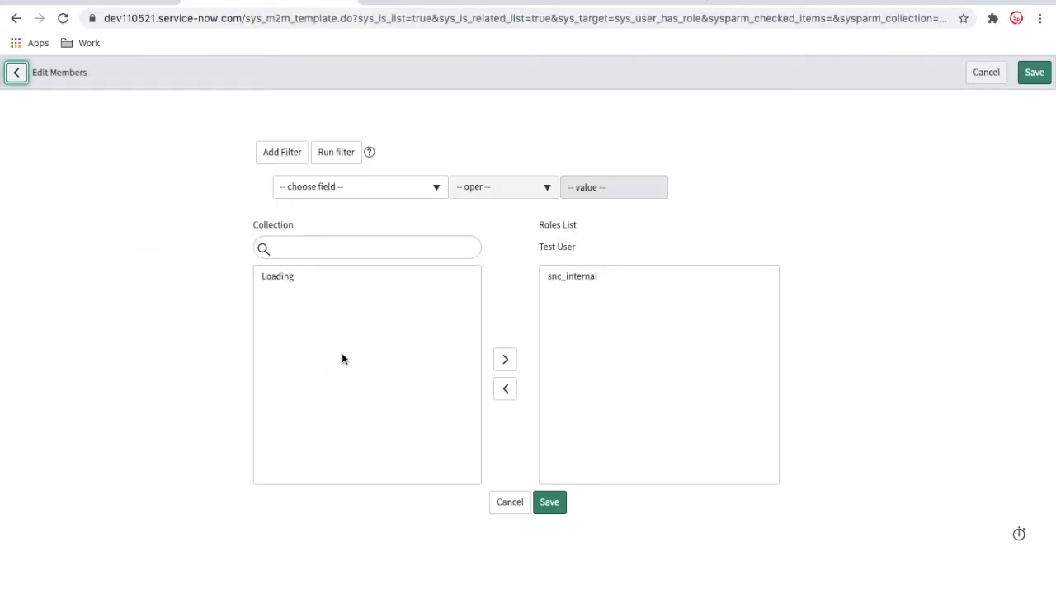
click(509, 503)
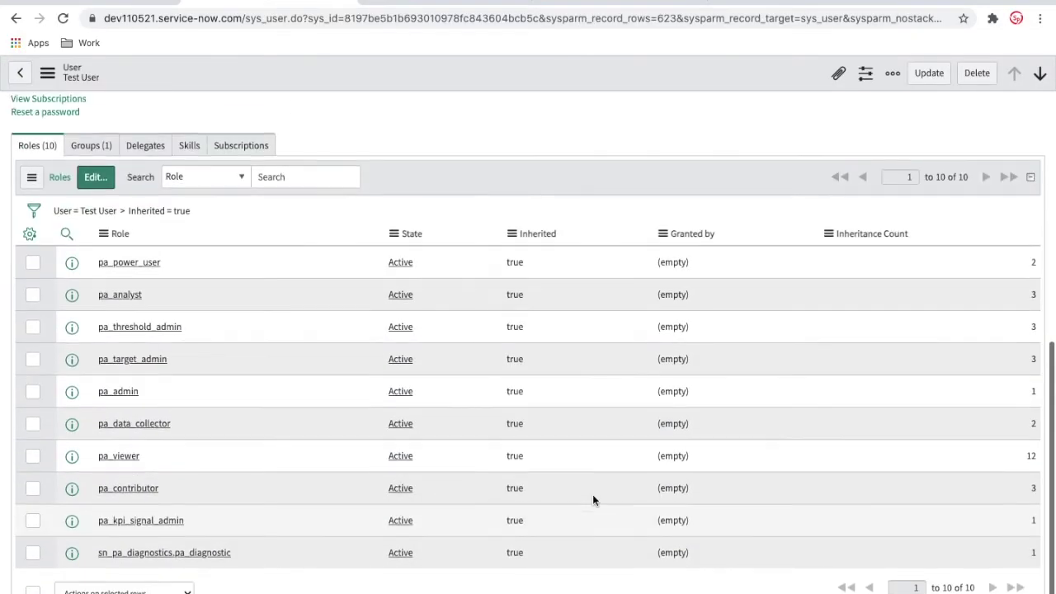
click(79, 212)
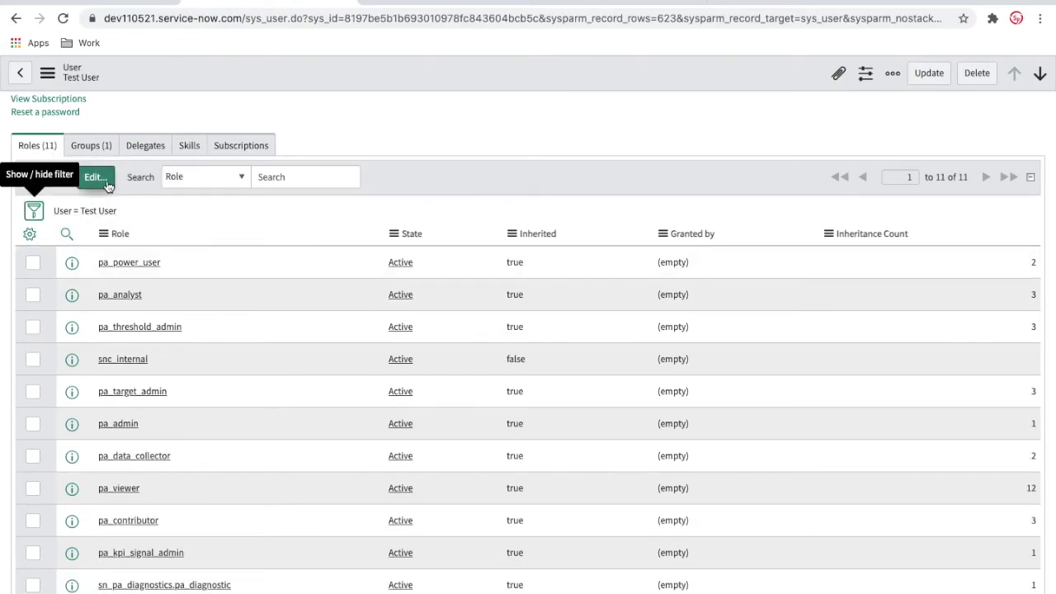
click(105, 180)
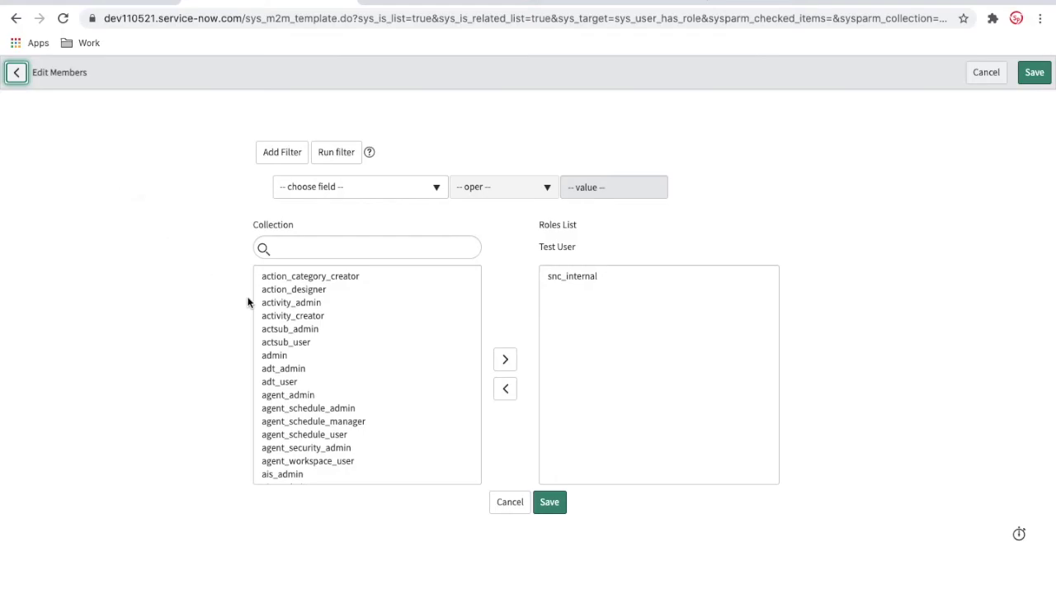
Grant Test User the activity_admin role, then remove it again to return to 11 roles.
double_click(297, 302)
click(564, 505)
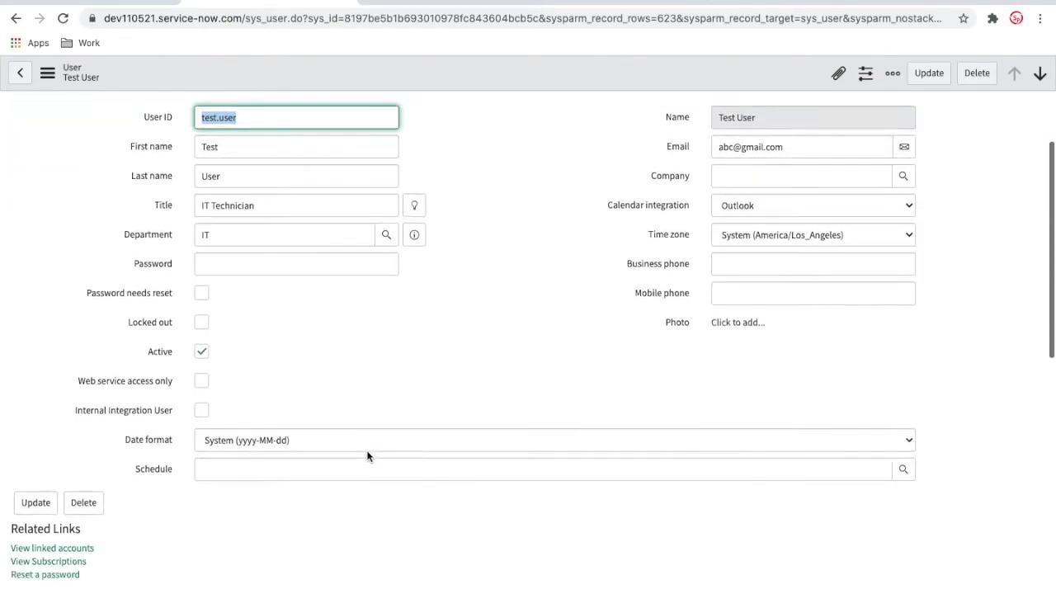
scroll(367, 457, down, 4)
click(94, 303)
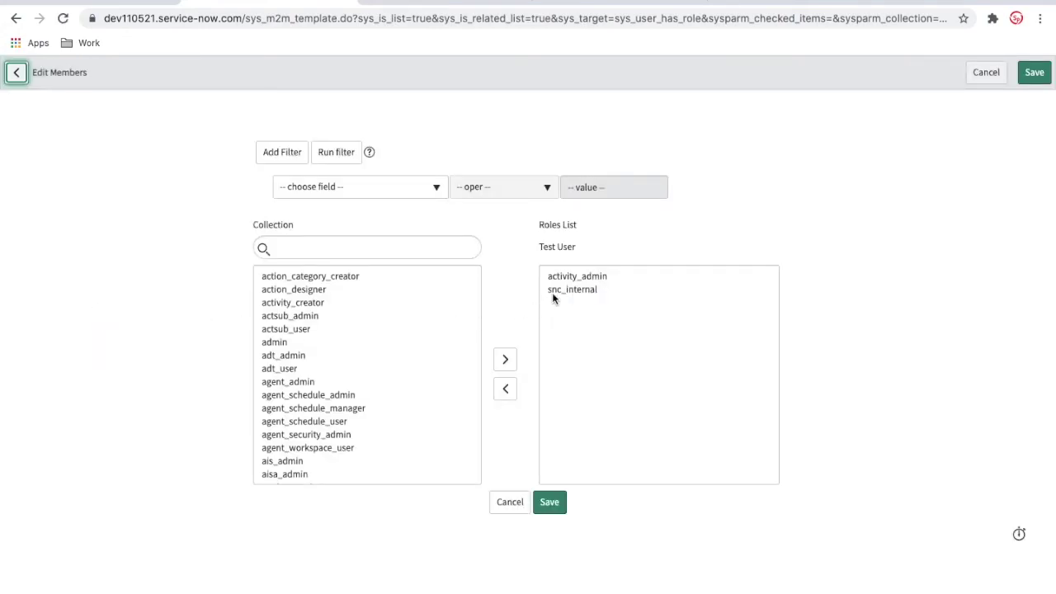
double_click(561, 277)
click(548, 505)
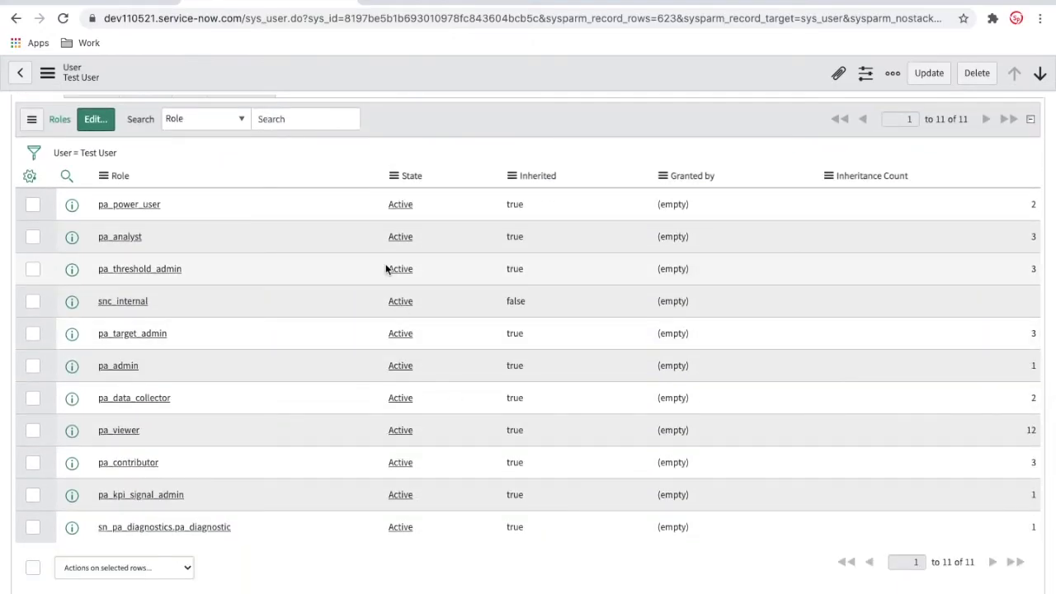
Create and save a new role named 'Test Role' from the Roles list.
click(106, 2)
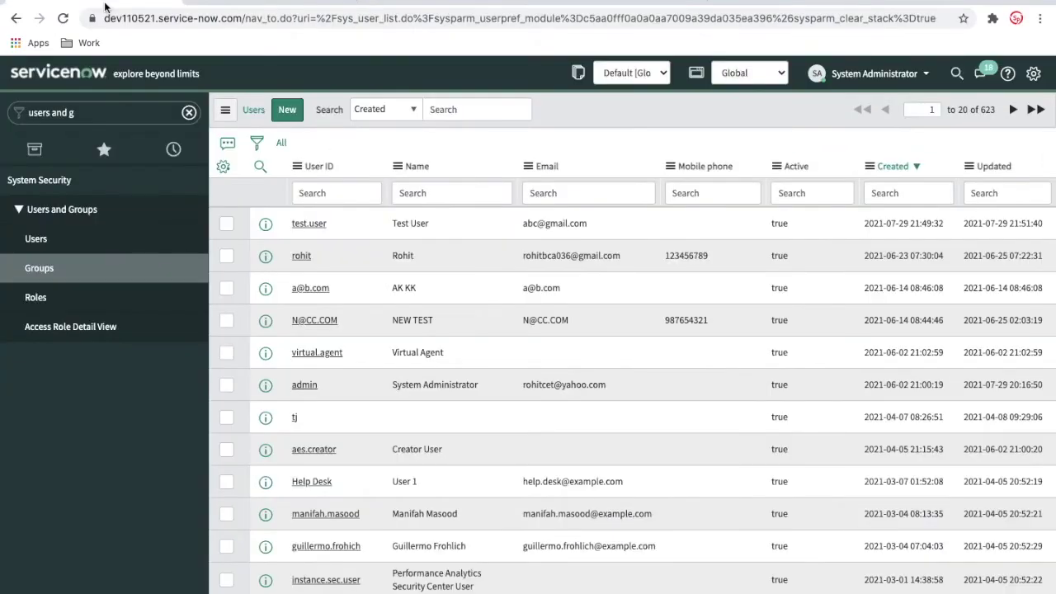
click(58, 299)
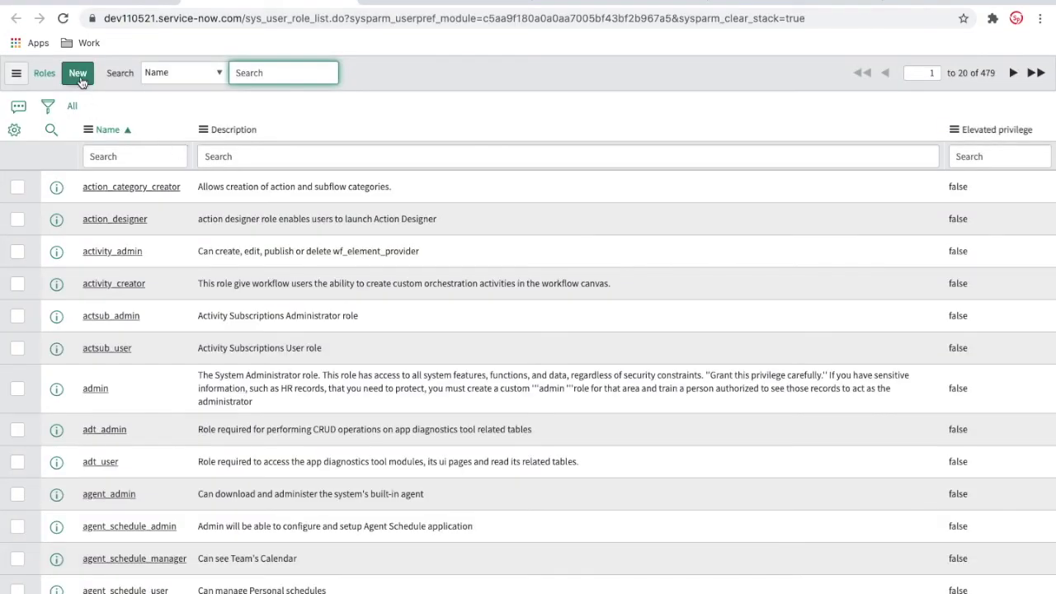
click(77, 76)
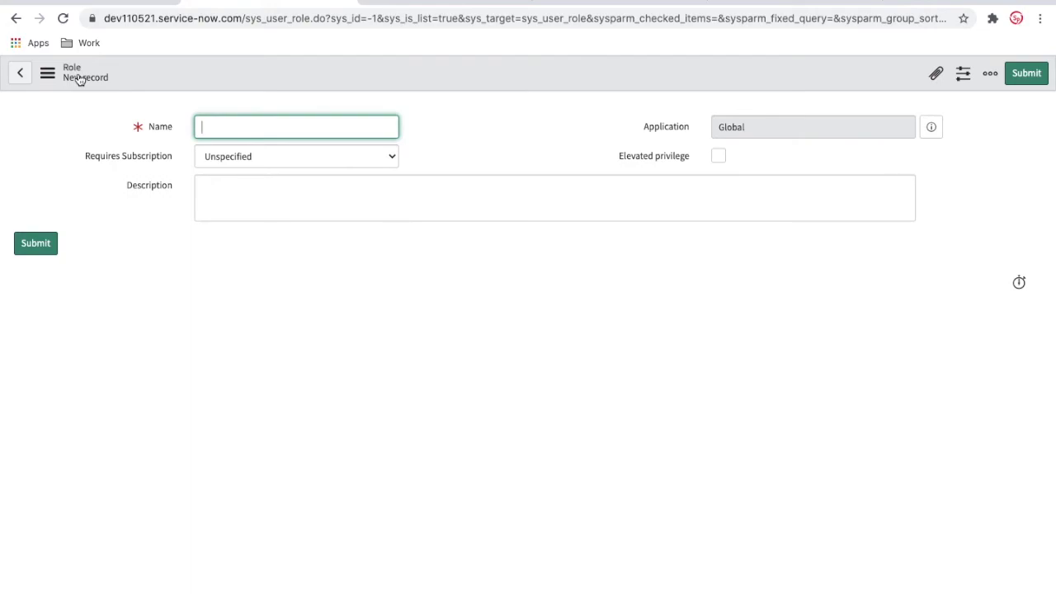
text(Test Role)
right_click(276, 68)
click(283, 74)
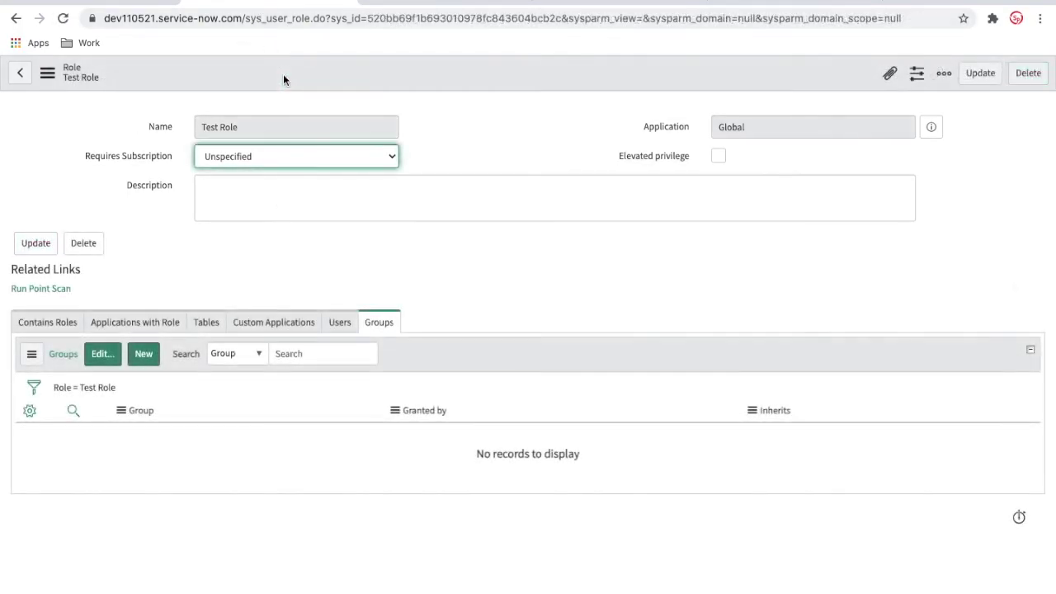
Check Test Role's Contains Roles, Users and Groups tabs, which are all empty.
click(51, 324)
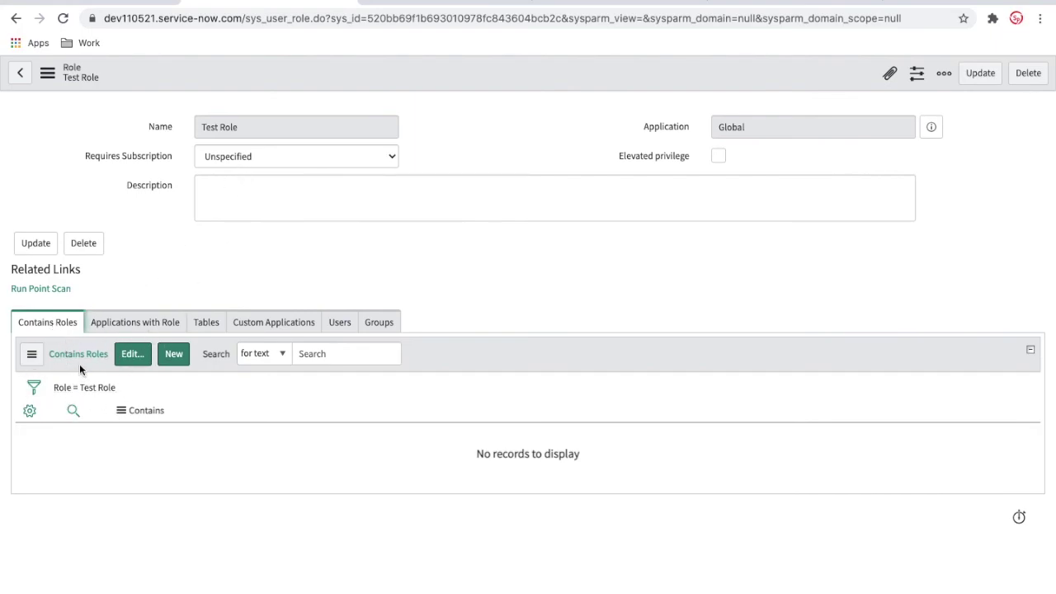
click(337, 328)
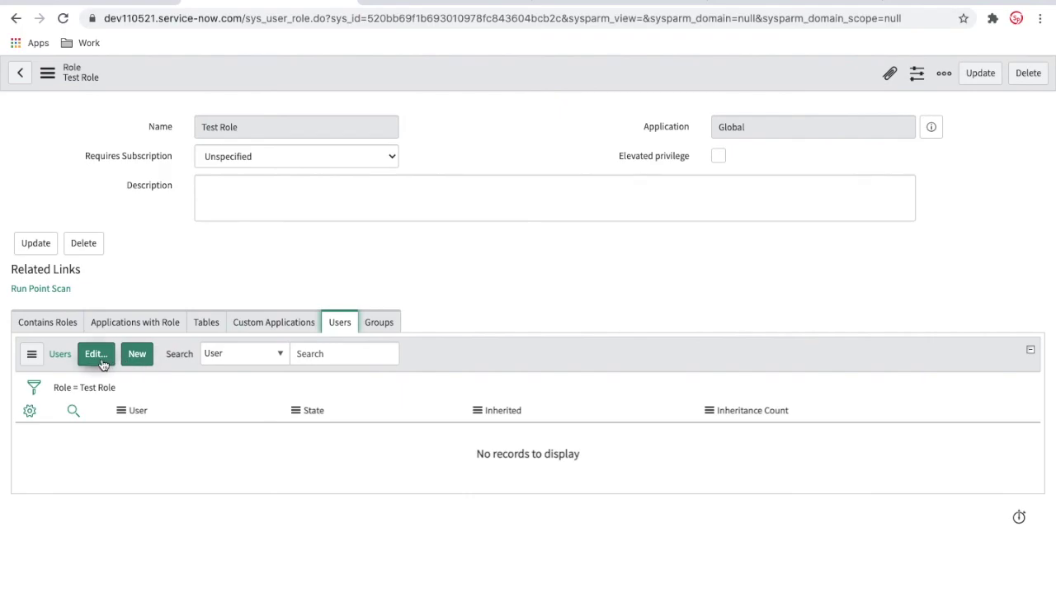
click(381, 323)
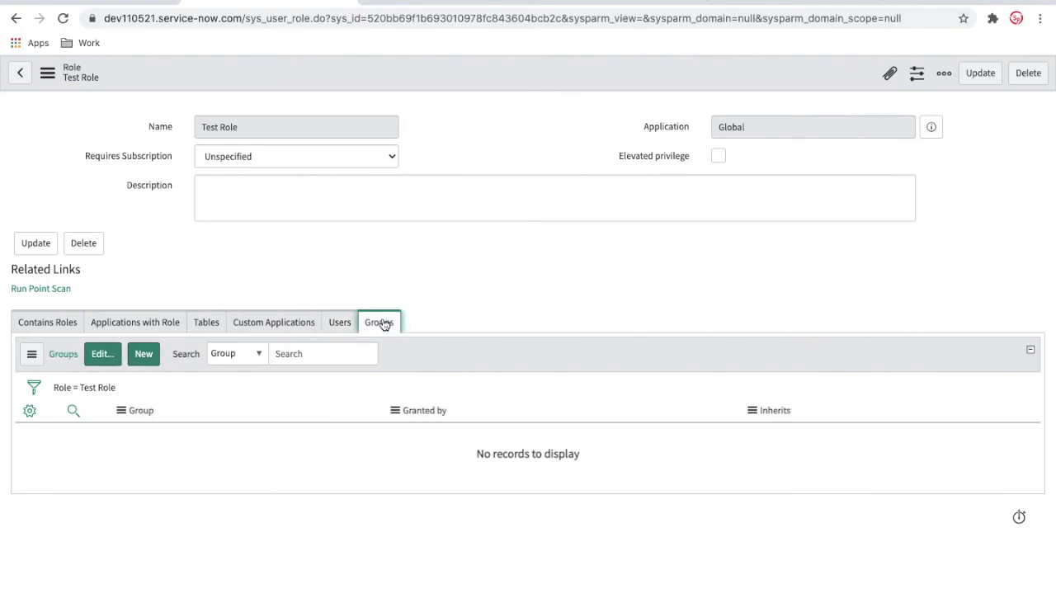